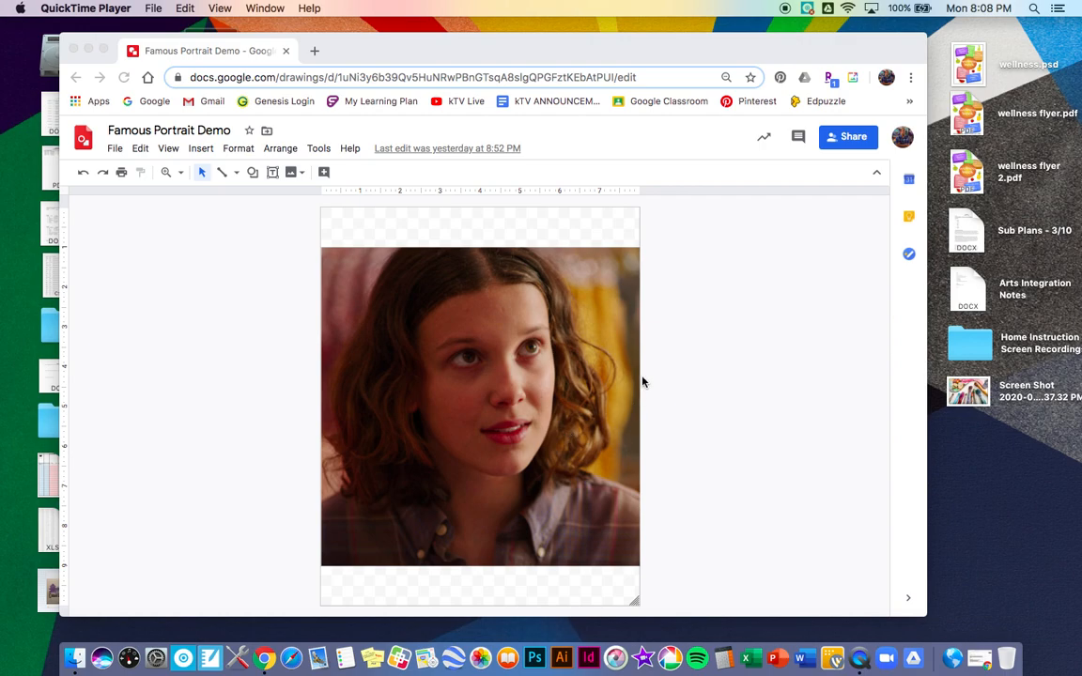
Move the portrait photo off the canvas into the workspace on its left and deselect it.
click(545, 385)
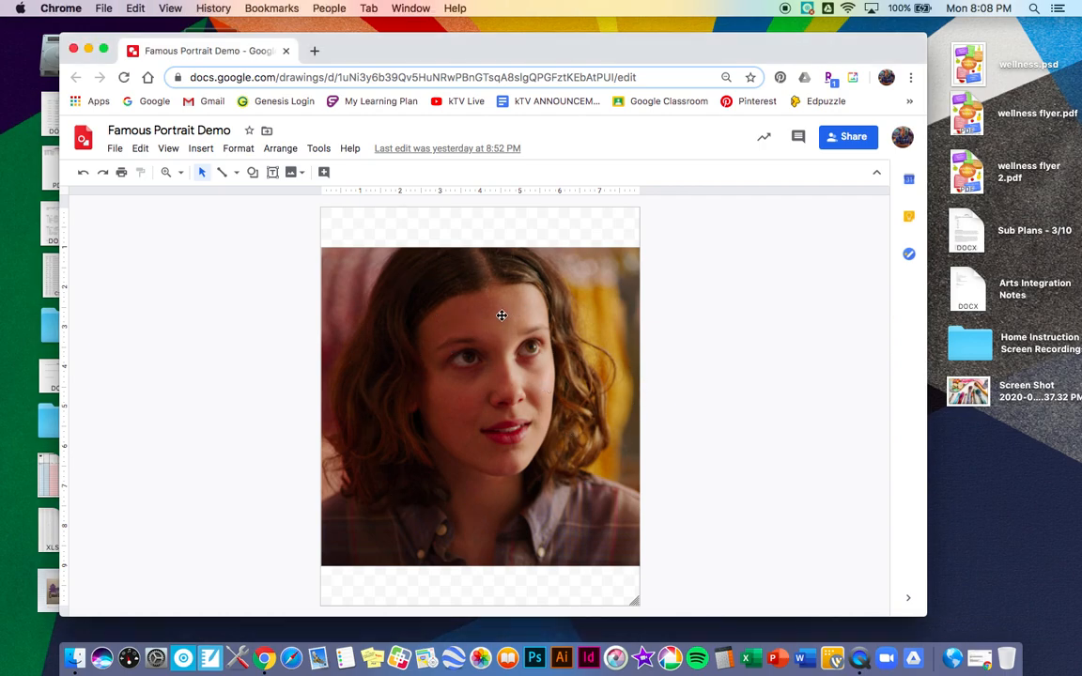
click(536, 338)
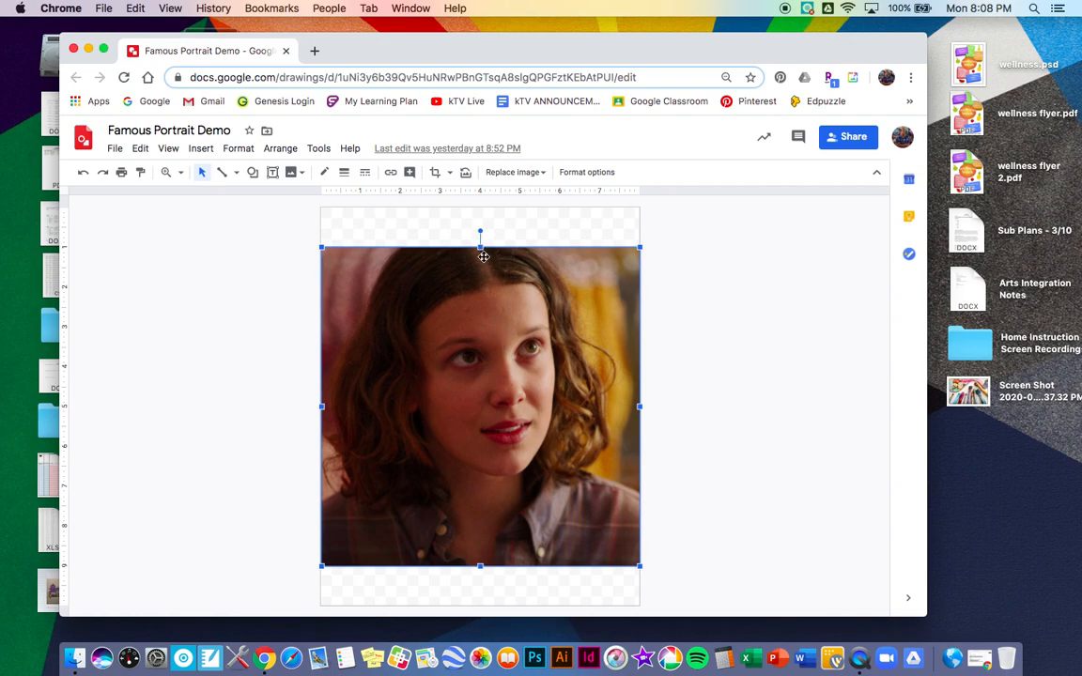
drag(470, 270, 178, 271)
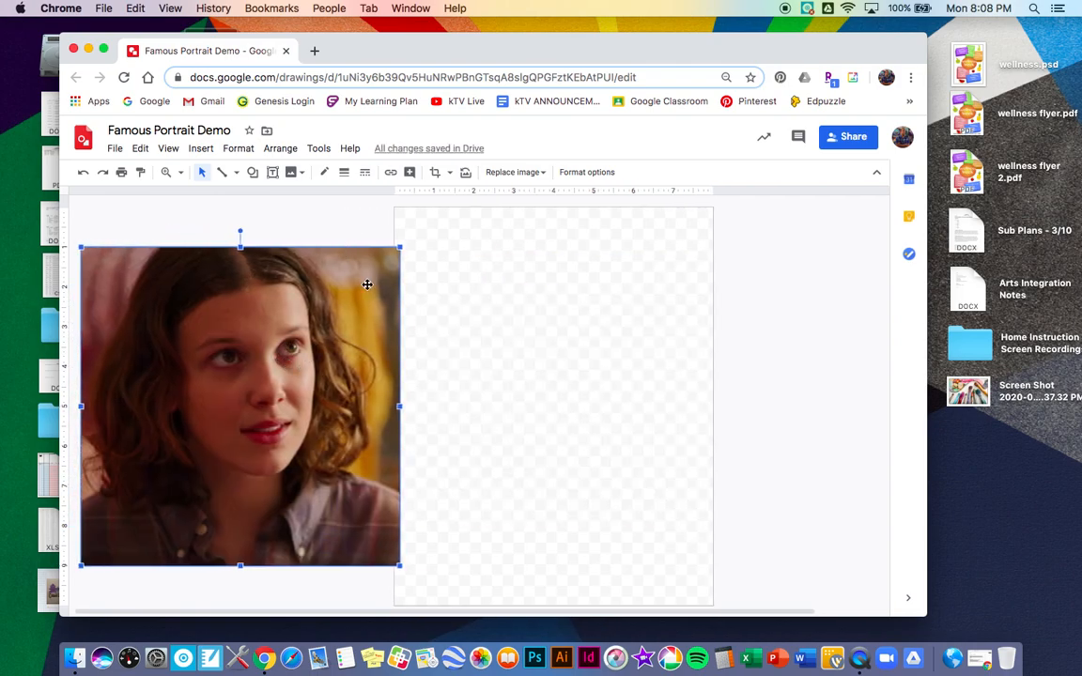
click(333, 224)
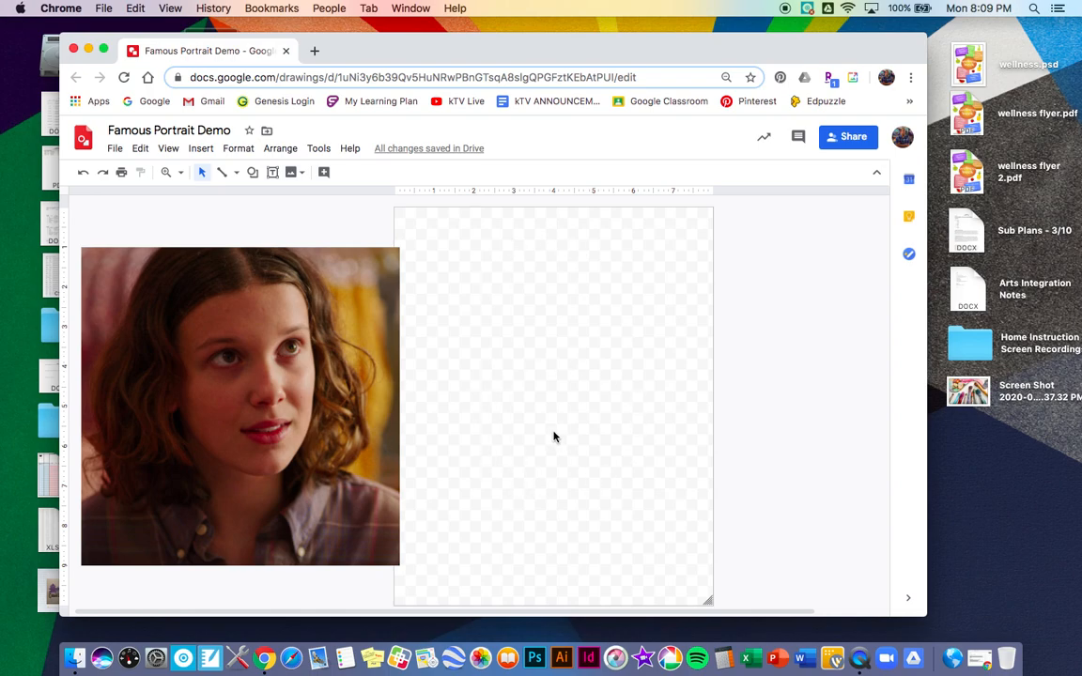
Trace the face and neck in the photo as a closed polyline and move the shape onto the middle of the blank canvas.
click(234, 175)
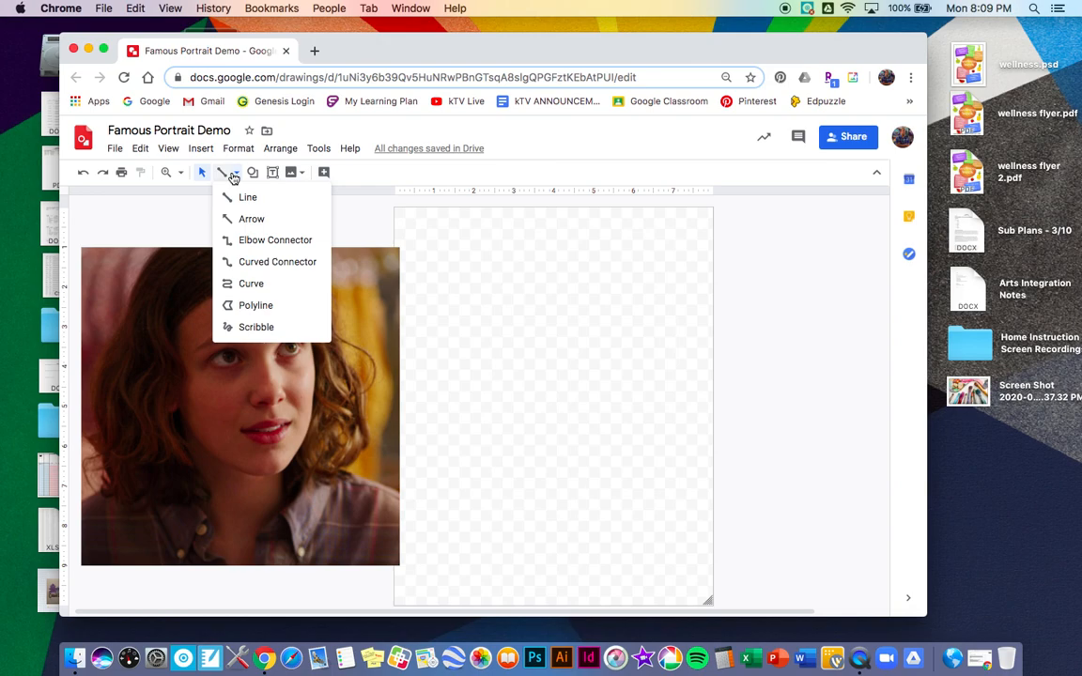
click(256, 306)
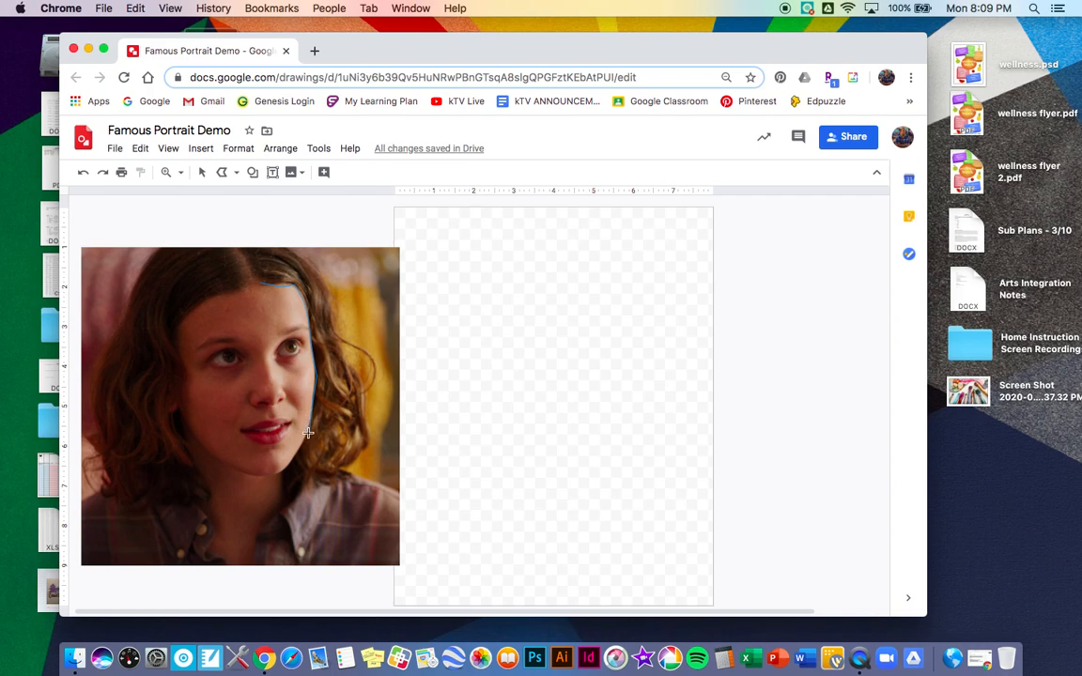
click(279, 474)
click(279, 508)
click(257, 533)
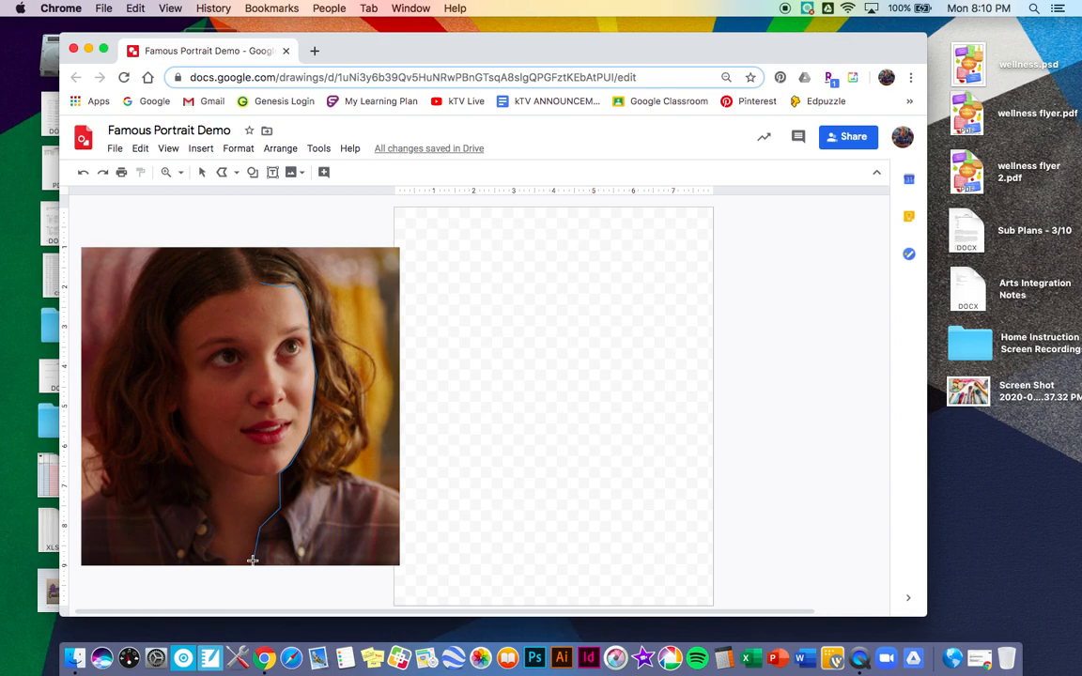
click(251, 565)
click(223, 557)
click(206, 552)
click(216, 529)
click(197, 503)
click(211, 494)
click(184, 444)
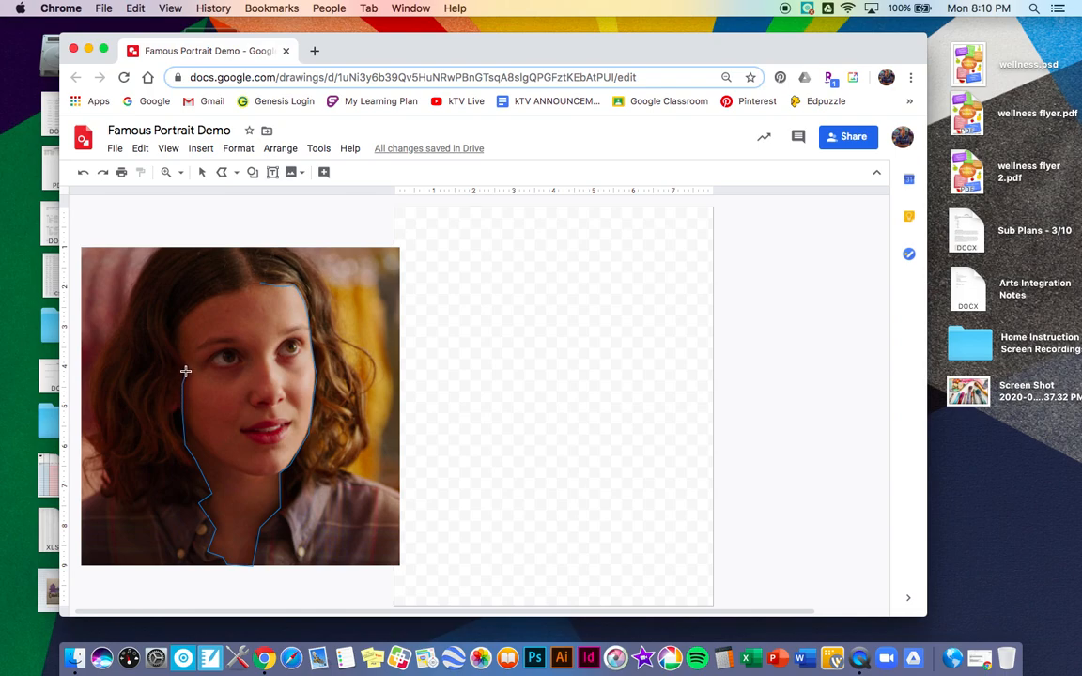
click(186, 371)
click(175, 338)
click(185, 314)
click(217, 294)
click(260, 280)
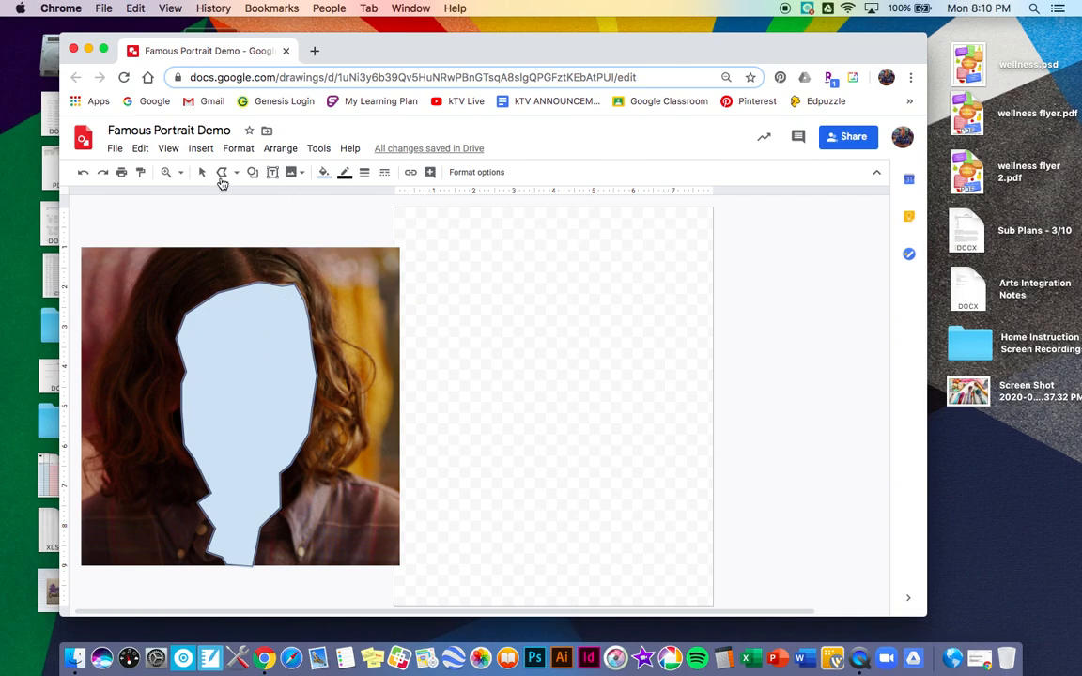
click(202, 172)
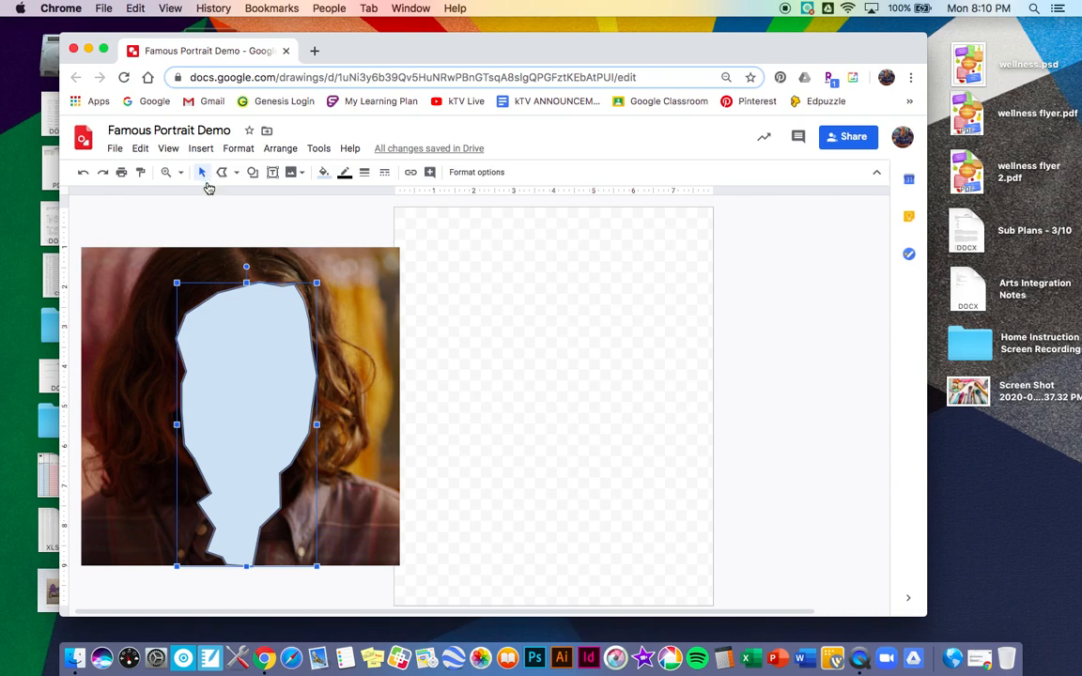
drag(234, 318, 543, 322)
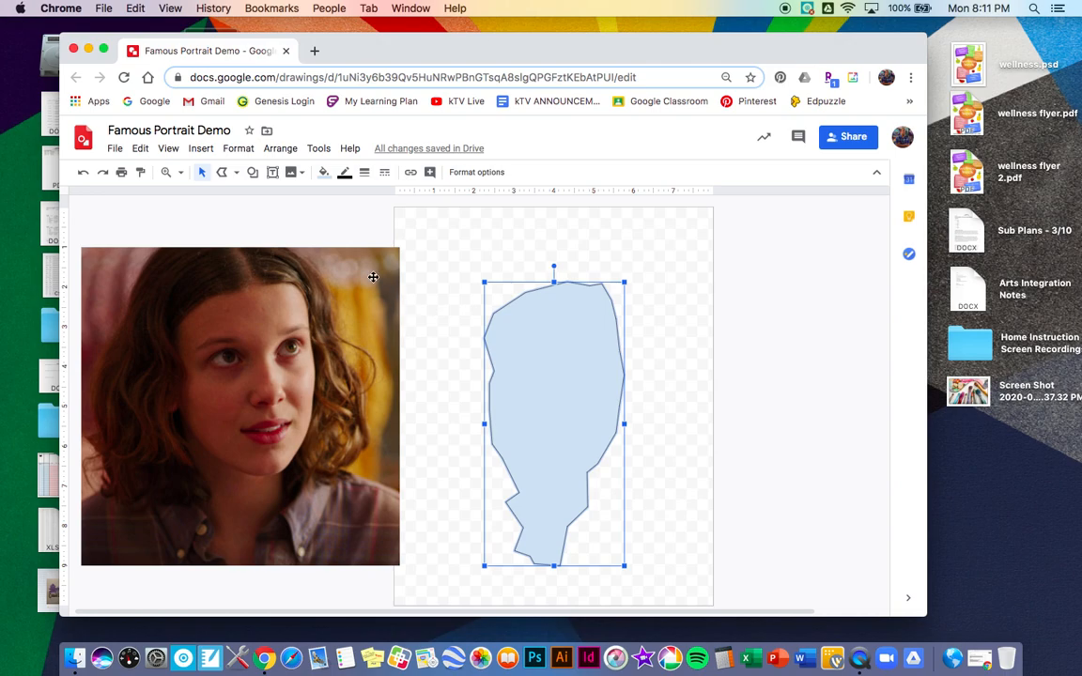
Trace the hair around the face as a closed polyline, extending above the photo's top edge, and fit the shape around the face on the canvas.
click(248, 319)
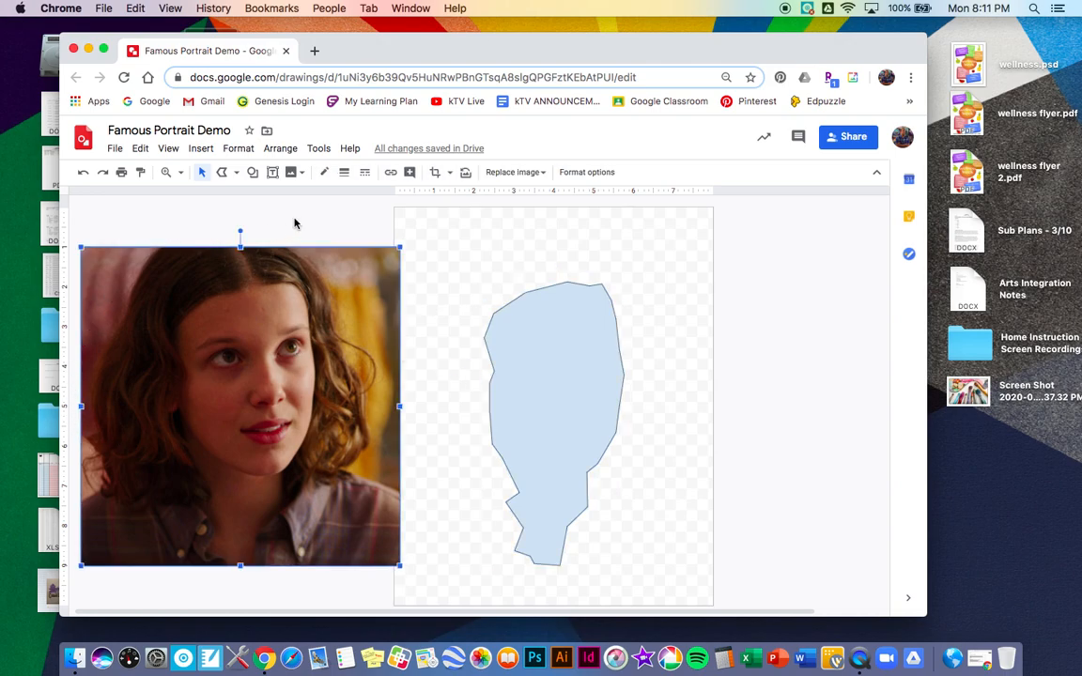
click(225, 173)
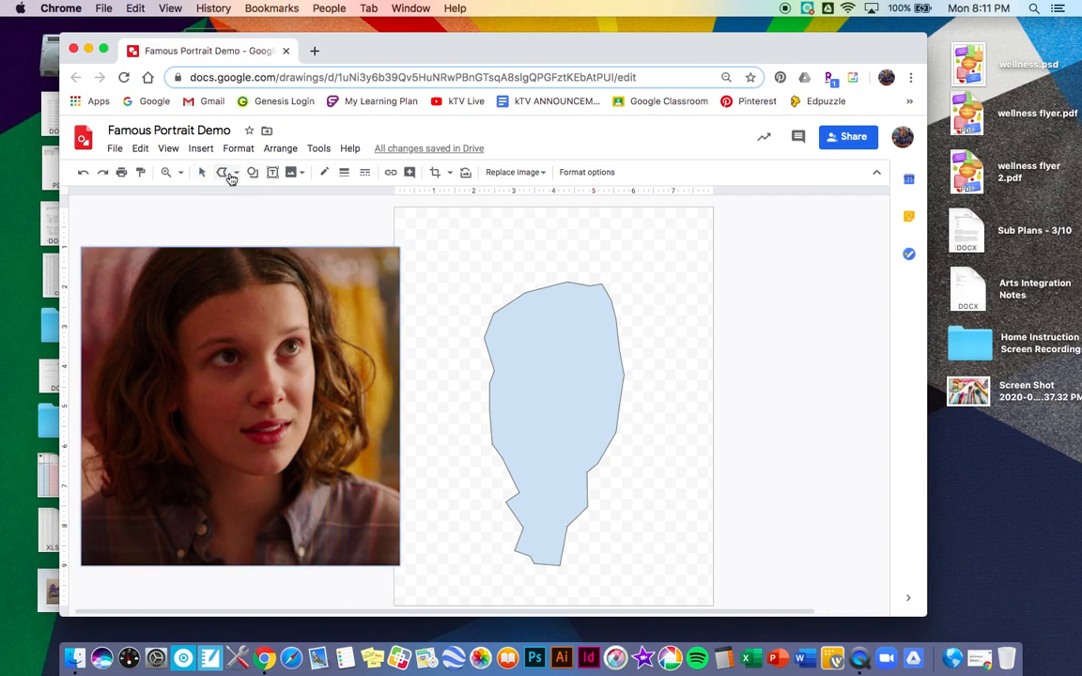
click(235, 173)
click(249, 309)
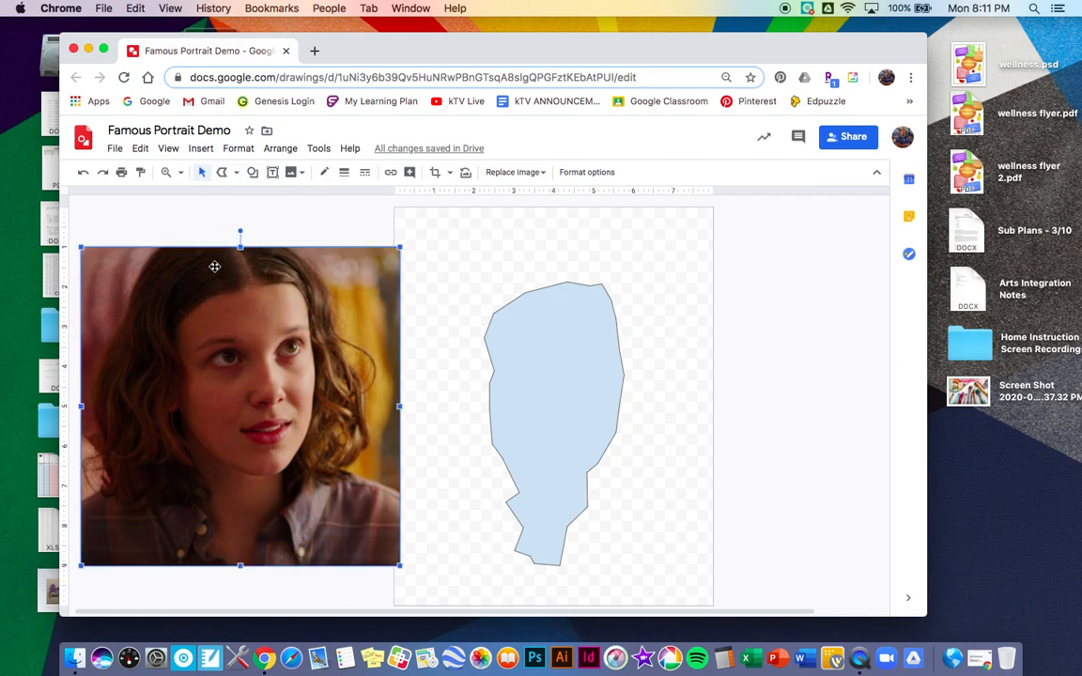
click(231, 179)
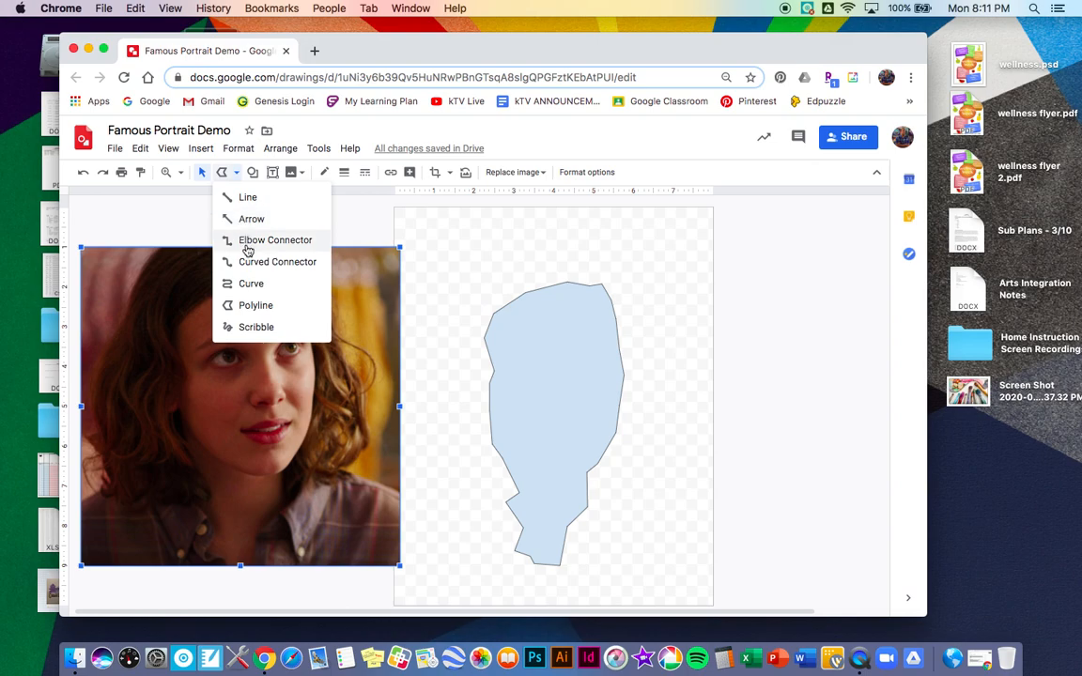
click(252, 303)
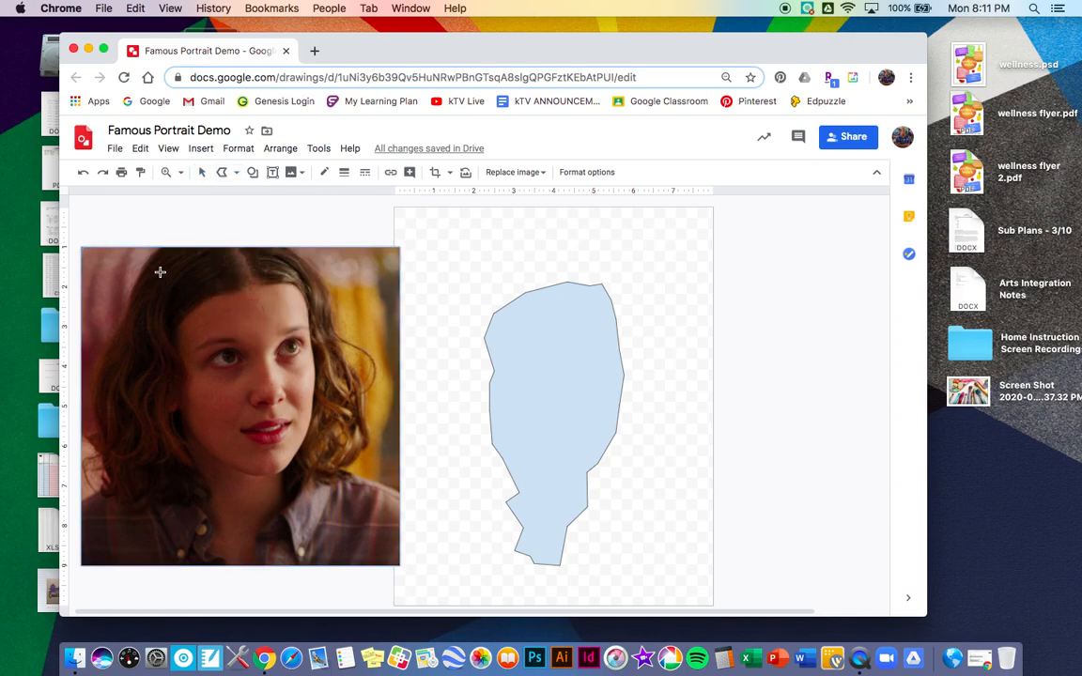
click(155, 252)
click(124, 321)
click(101, 357)
click(90, 398)
click(101, 456)
click(89, 460)
click(110, 490)
click(125, 506)
click(159, 496)
click(207, 498)
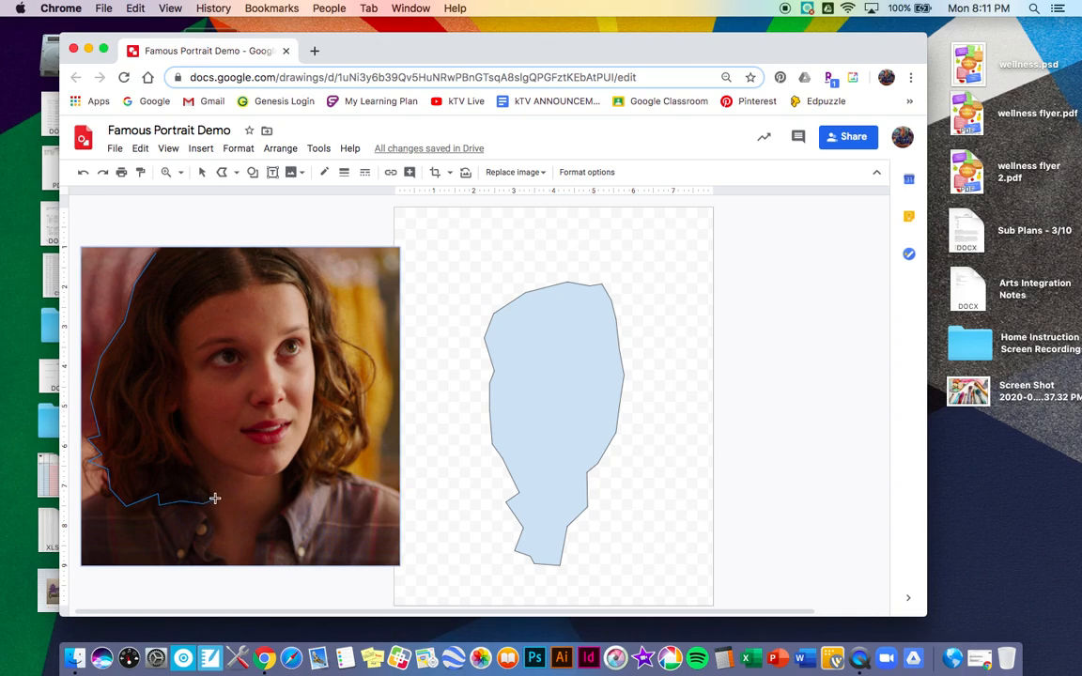
click(212, 490)
click(166, 413)
click(188, 370)
click(219, 293)
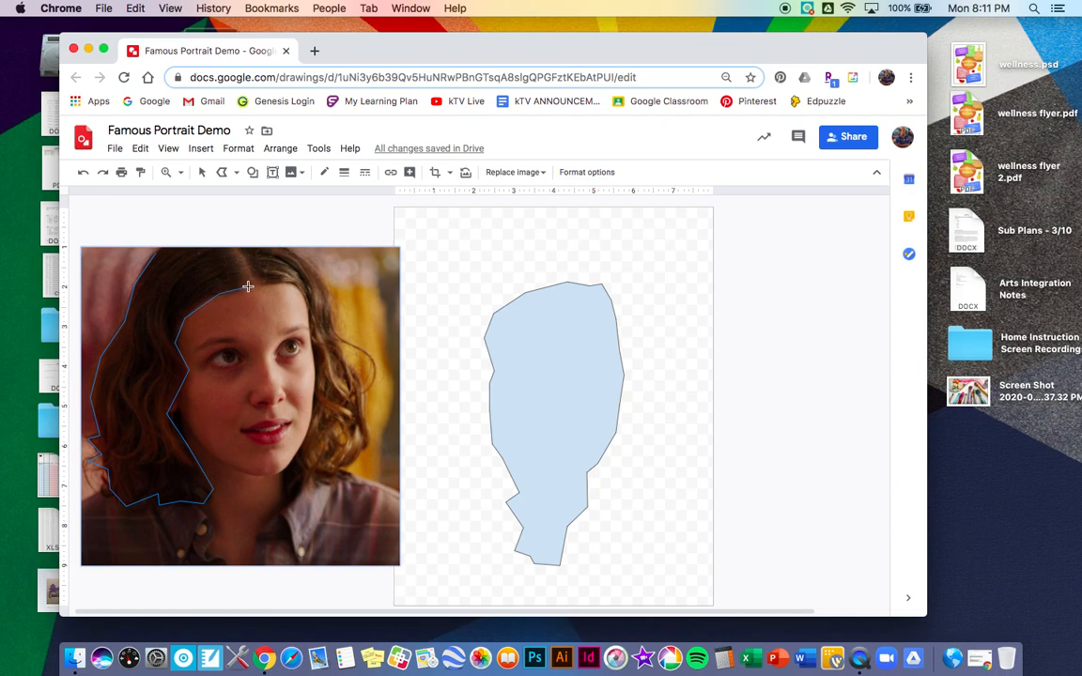
click(300, 289)
click(306, 476)
click(347, 466)
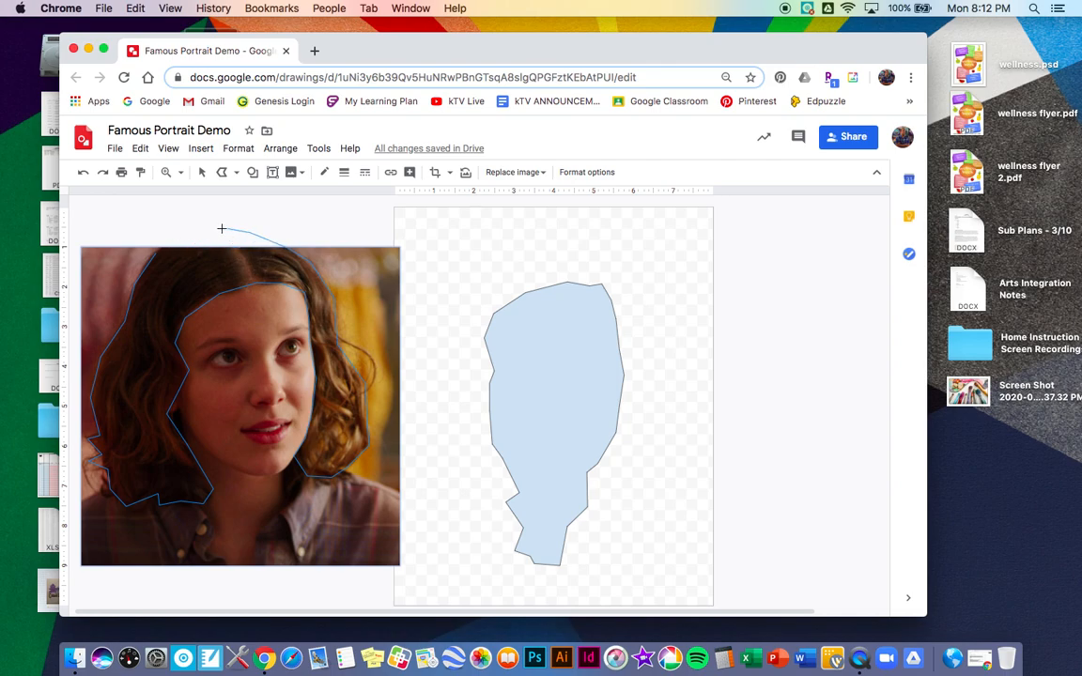
click(156, 256)
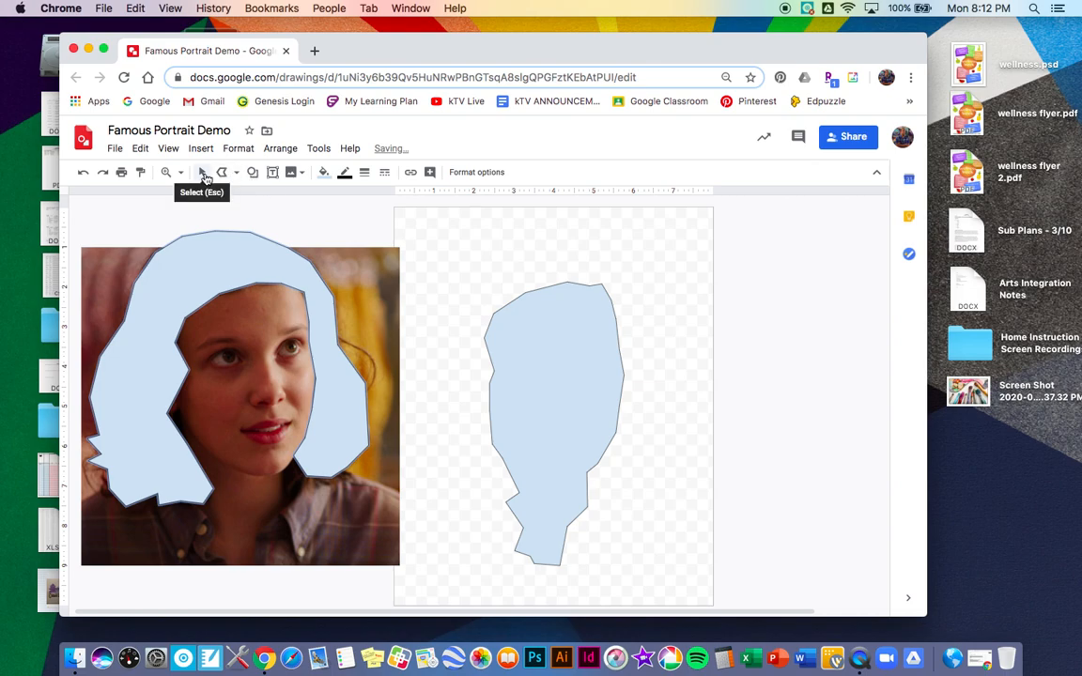
click(204, 179)
drag(210, 263, 519, 266)
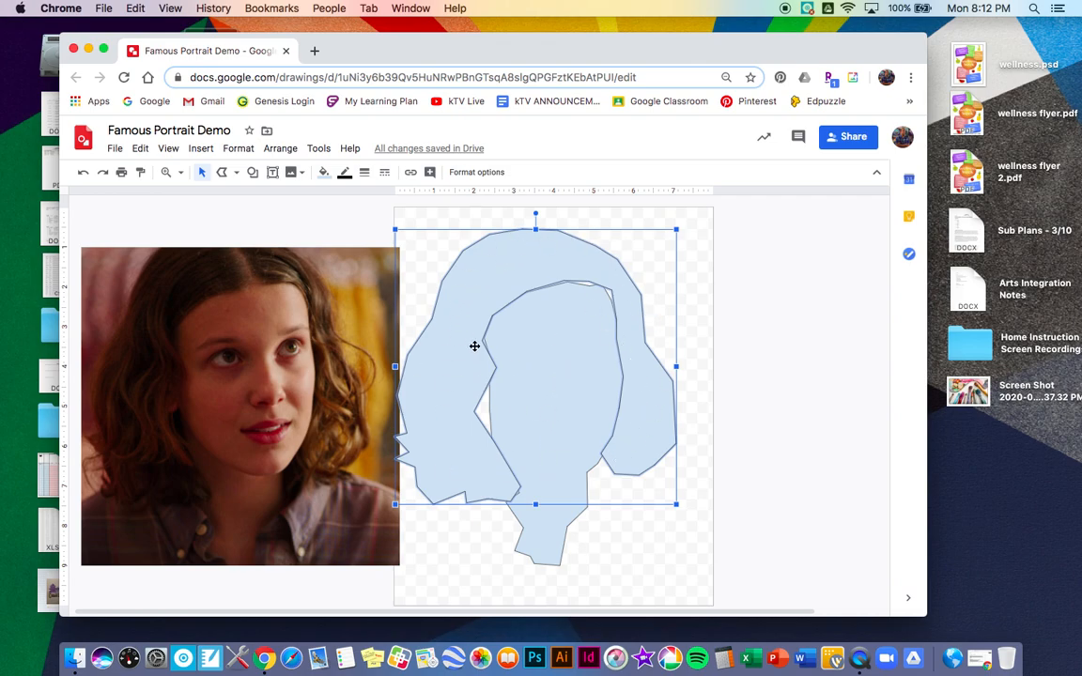
Trace the shirt half at the photo's lower left as a closed polyline and place it beside the neck on the canvas.
click(223, 176)
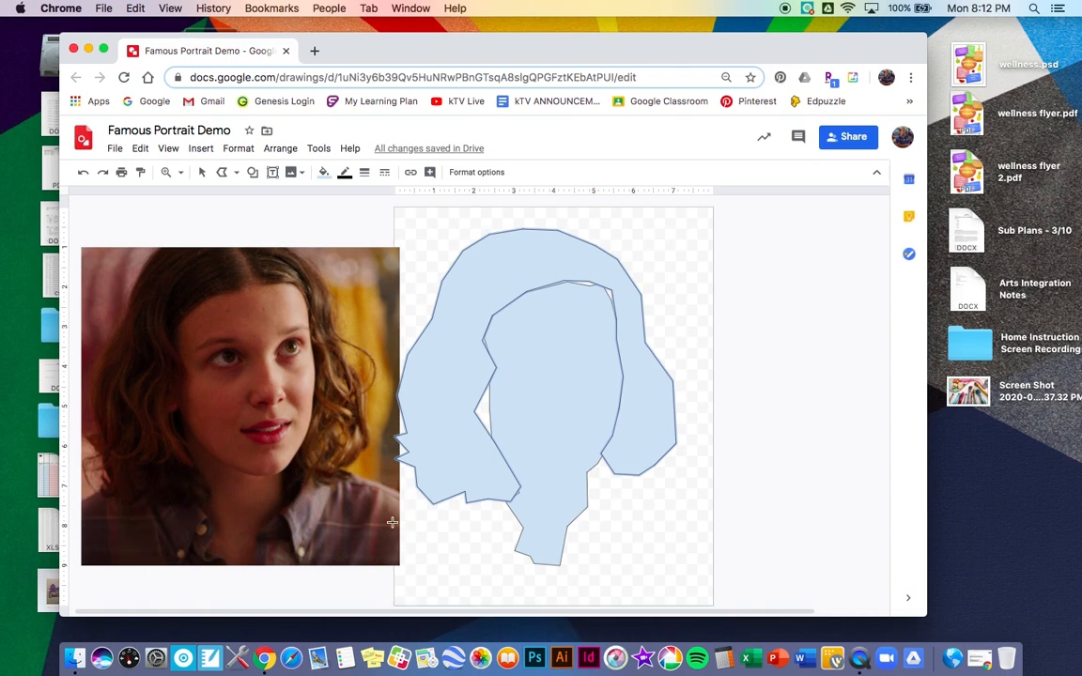
click(95, 493)
click(155, 497)
click(192, 500)
click(215, 534)
click(207, 553)
click(227, 565)
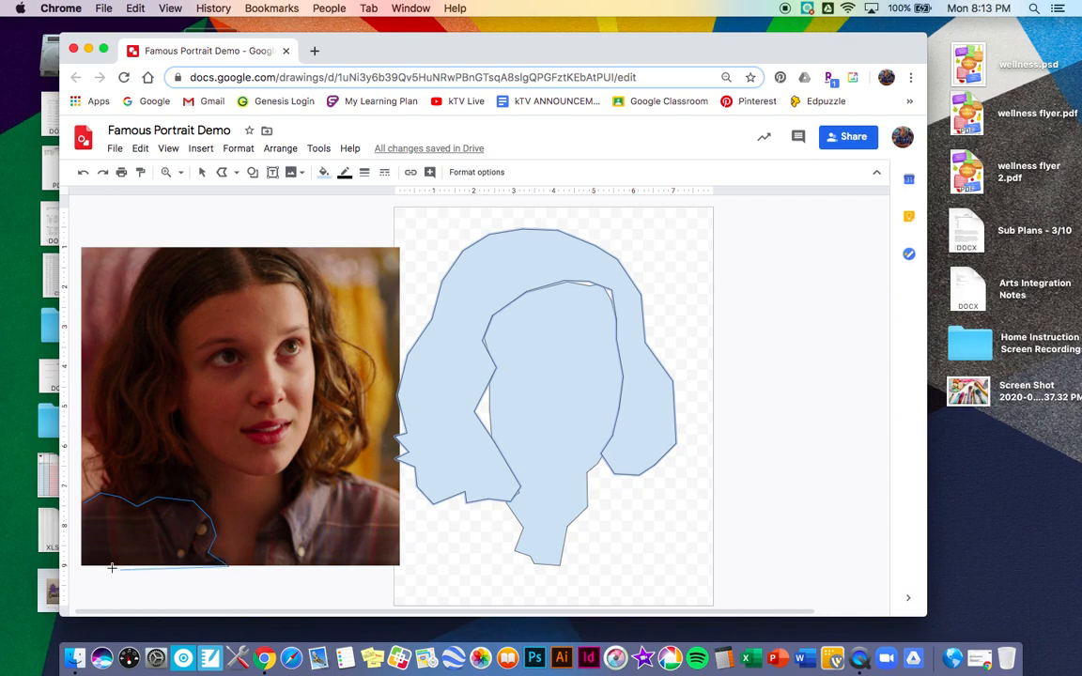
click(81, 561)
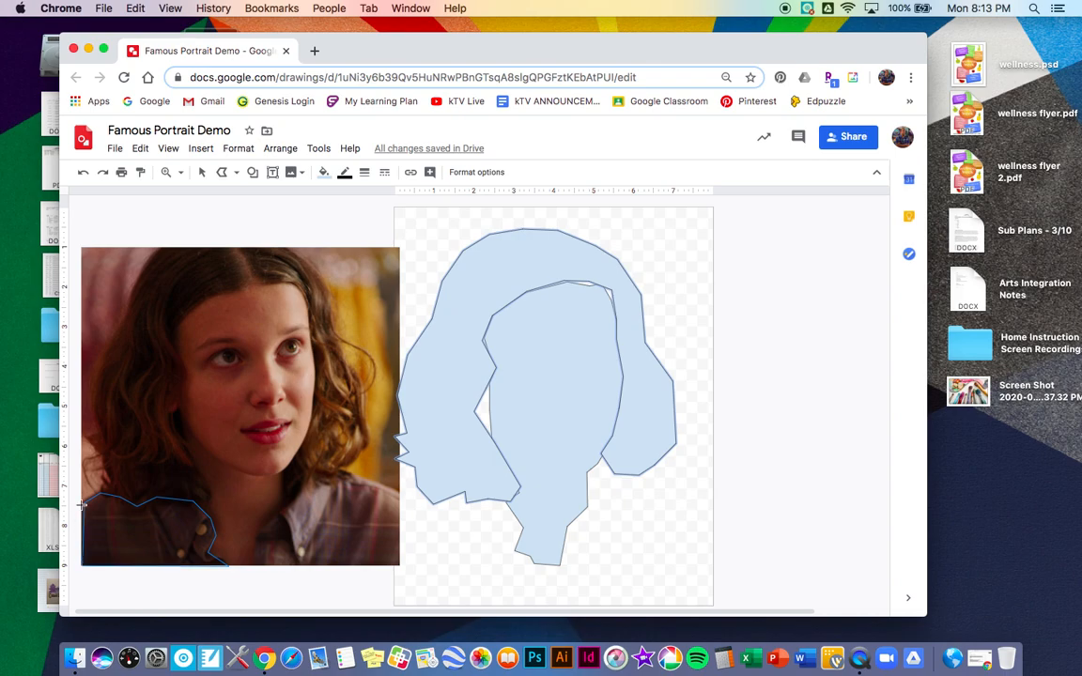
click(82, 504)
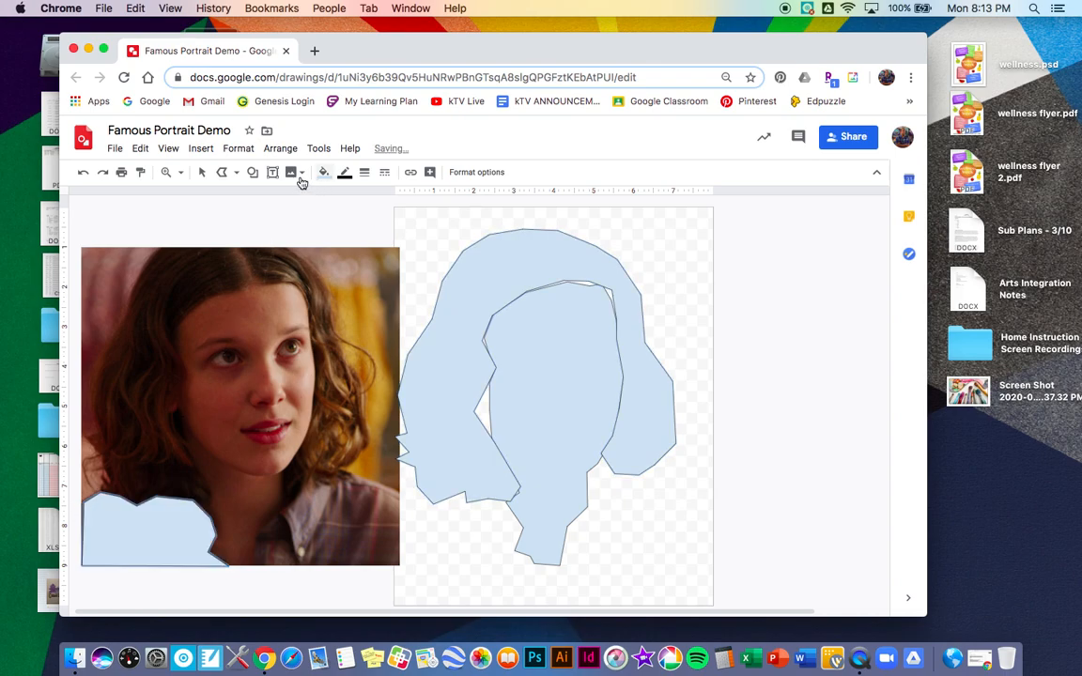
click(201, 173)
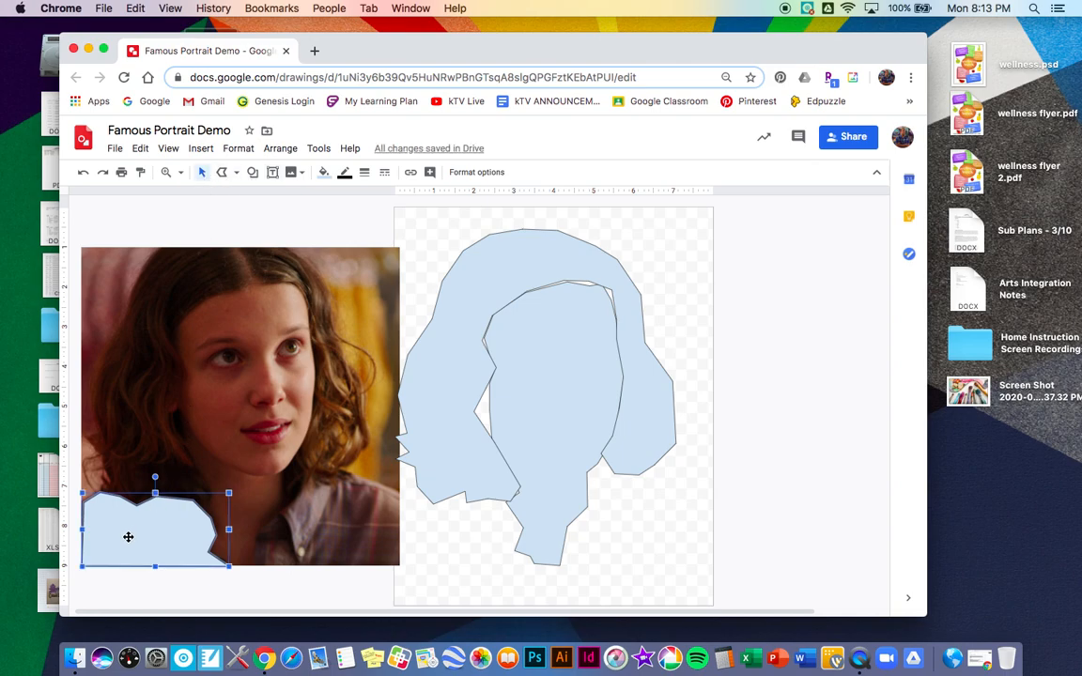
drag(128, 536, 440, 537)
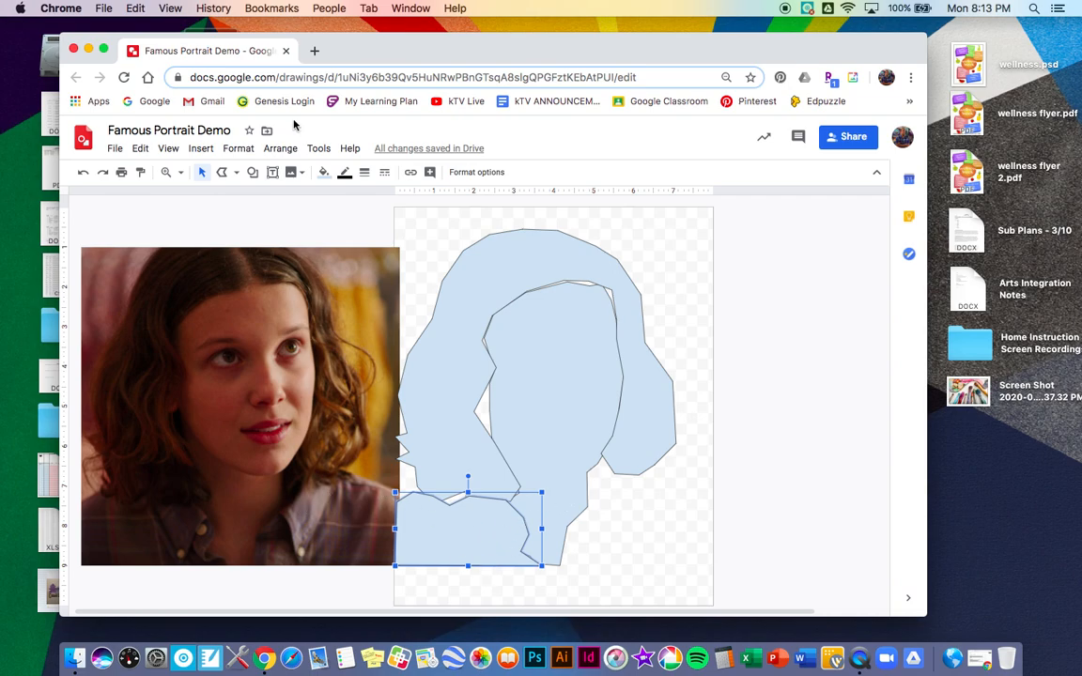
Shift the portrait photo farther left so a small gap separates it from the canvas.
click(222, 172)
click(236, 175)
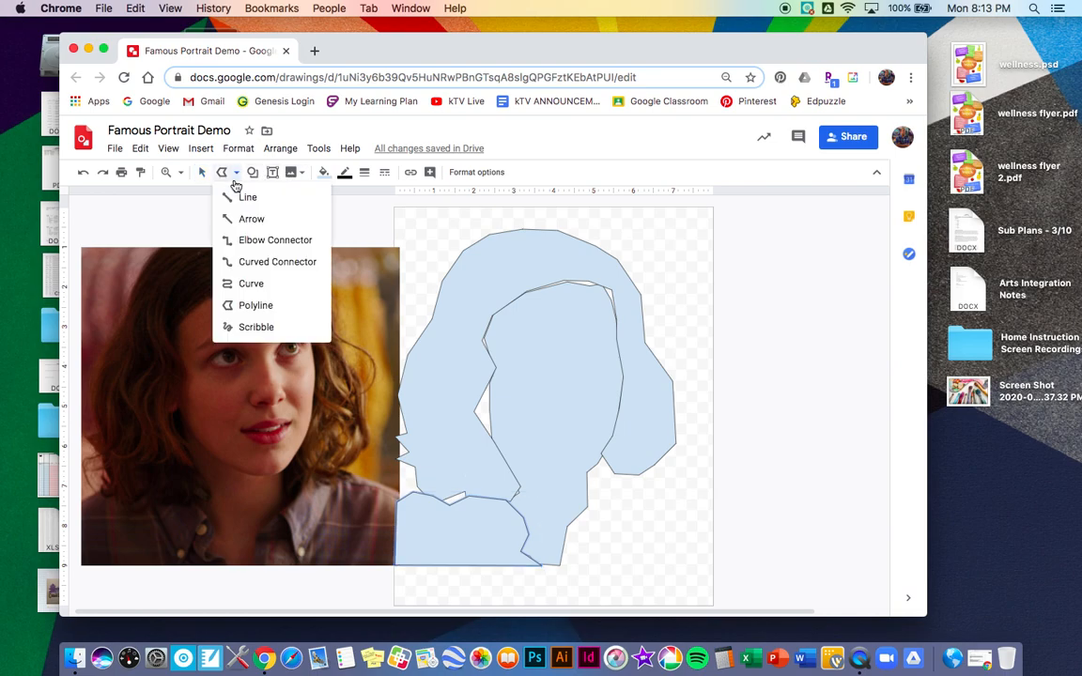
click(262, 306)
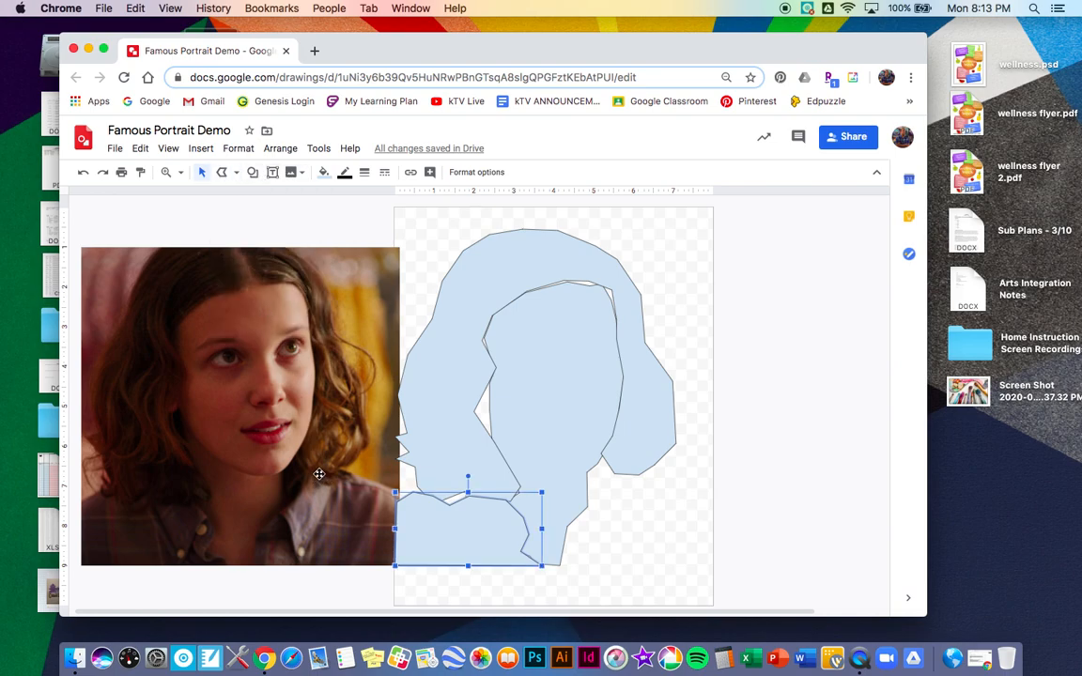
drag(309, 362, 240, 326)
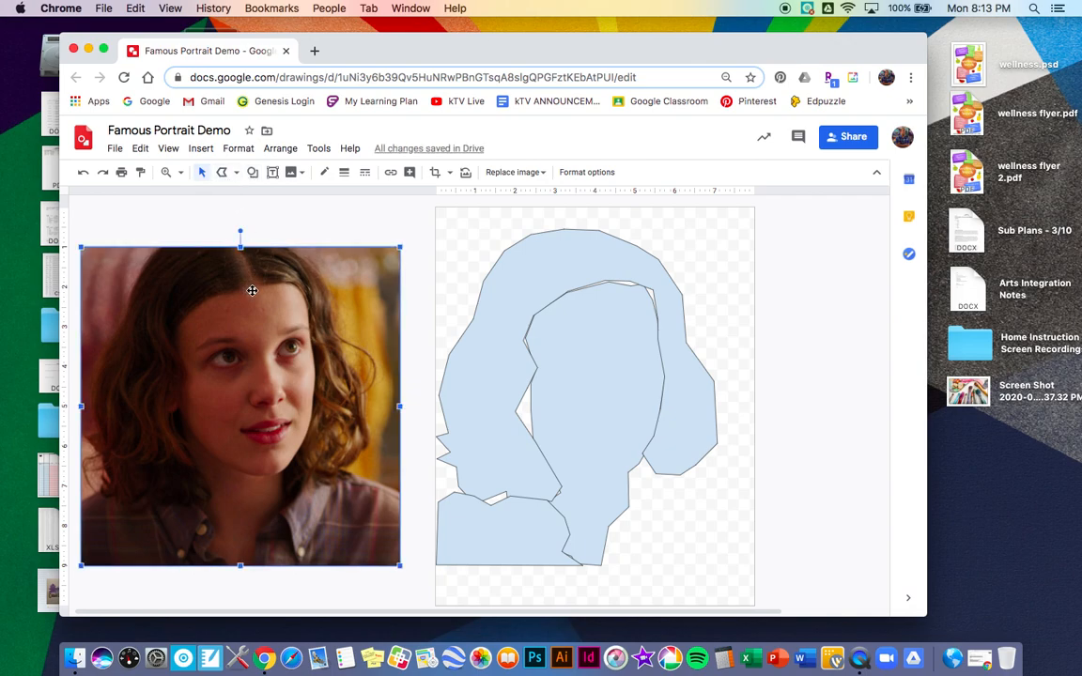
Trace the shirt half at the photo's lower right as a closed polyline and place it on the neck's other side on the canvas.
click(223, 172)
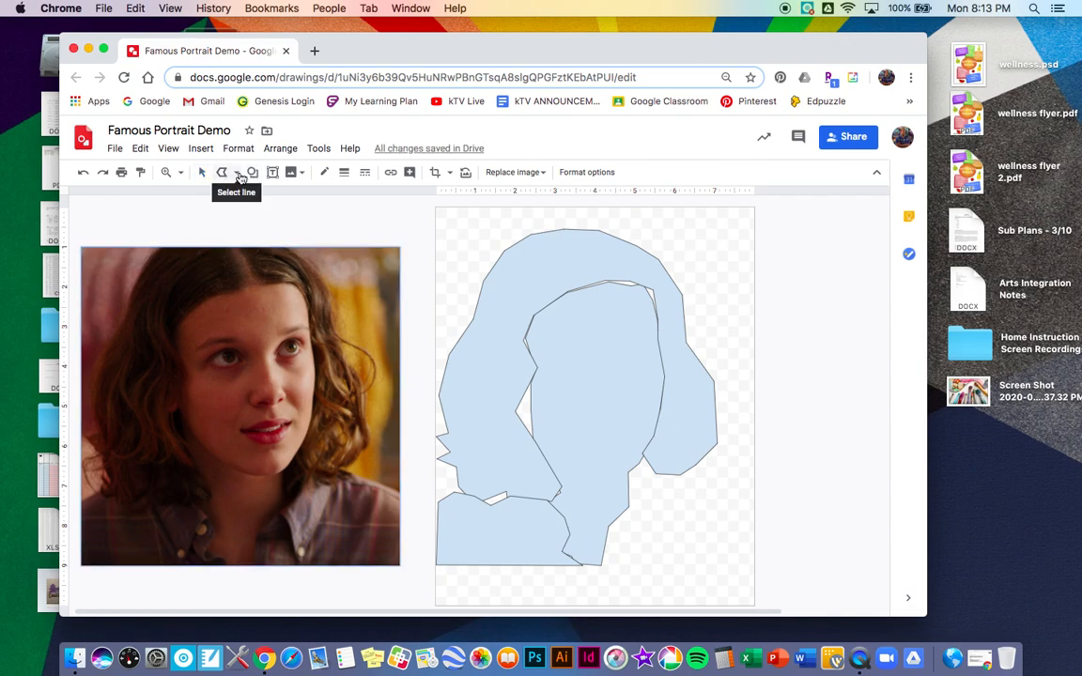
click(236, 173)
click(249, 309)
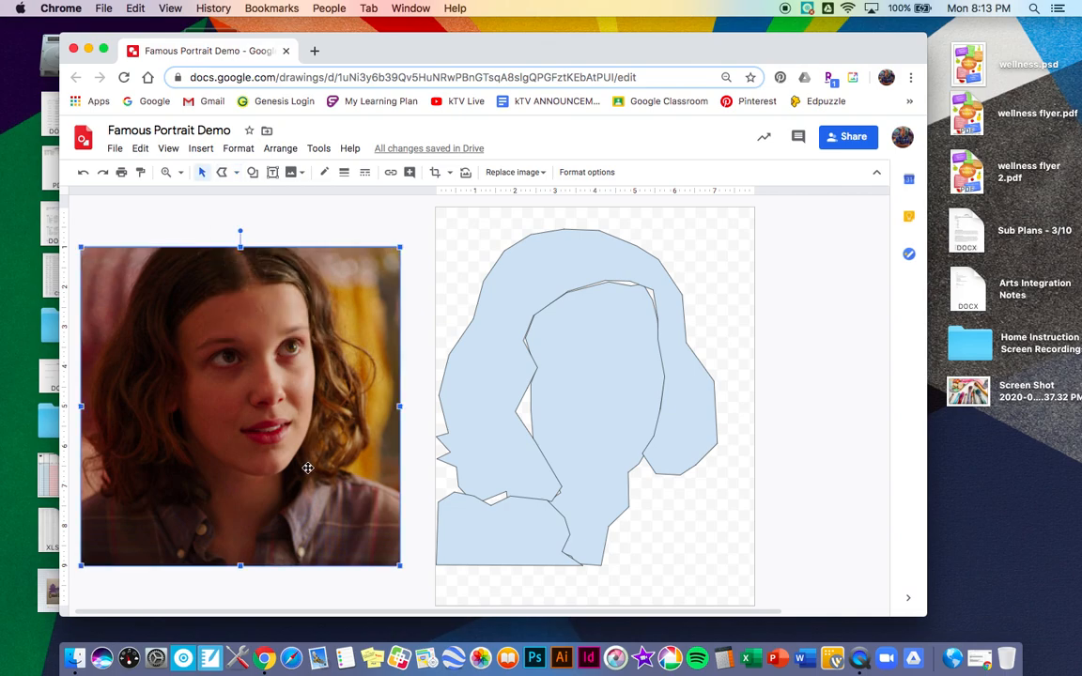
click(235, 173)
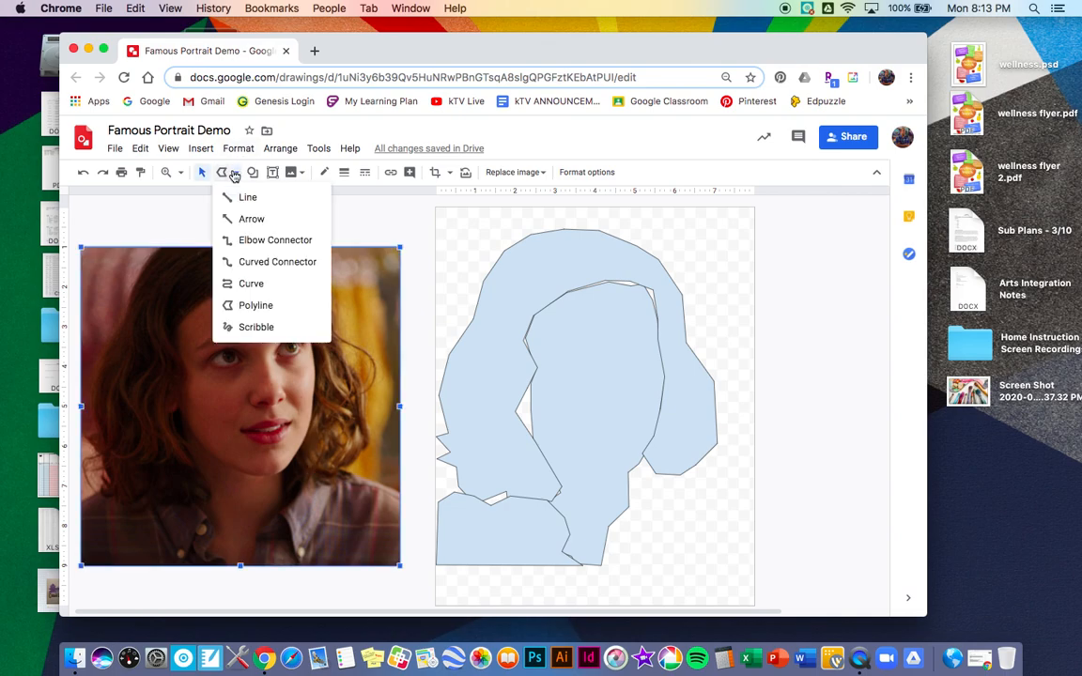
click(249, 304)
click(305, 473)
click(300, 500)
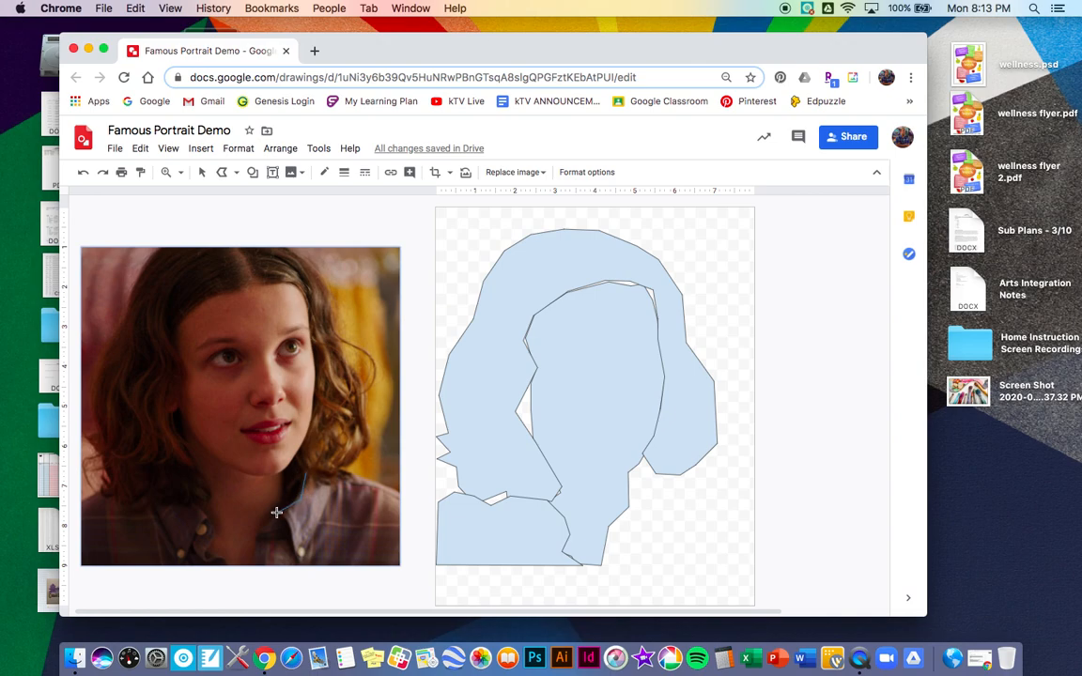
click(257, 533)
click(399, 566)
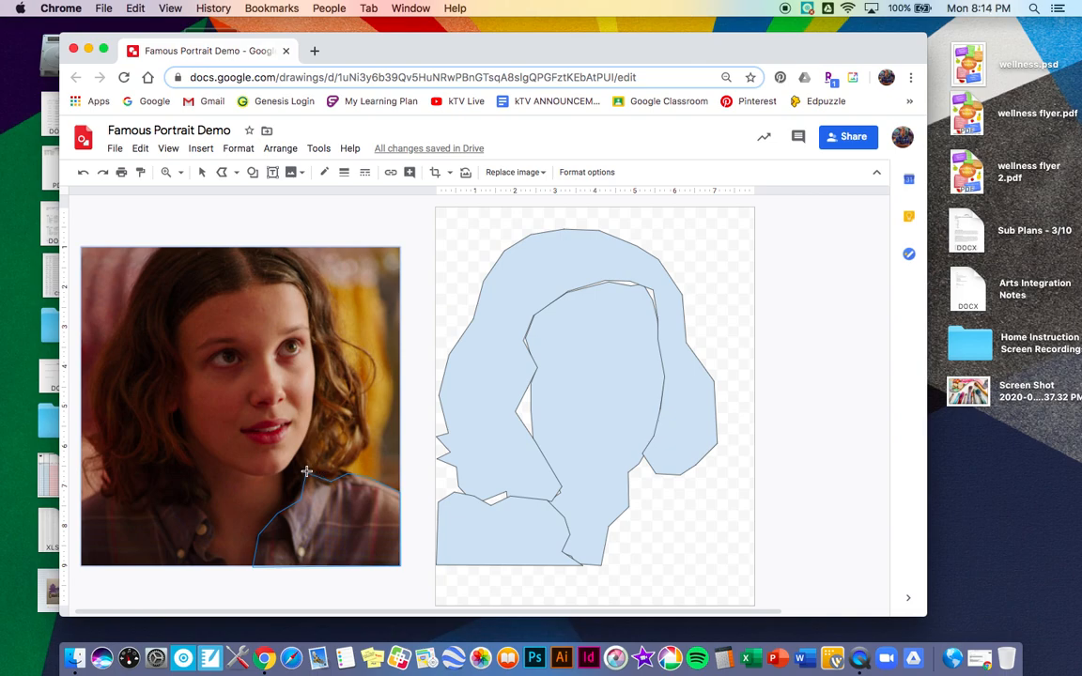
click(306, 471)
click(201, 172)
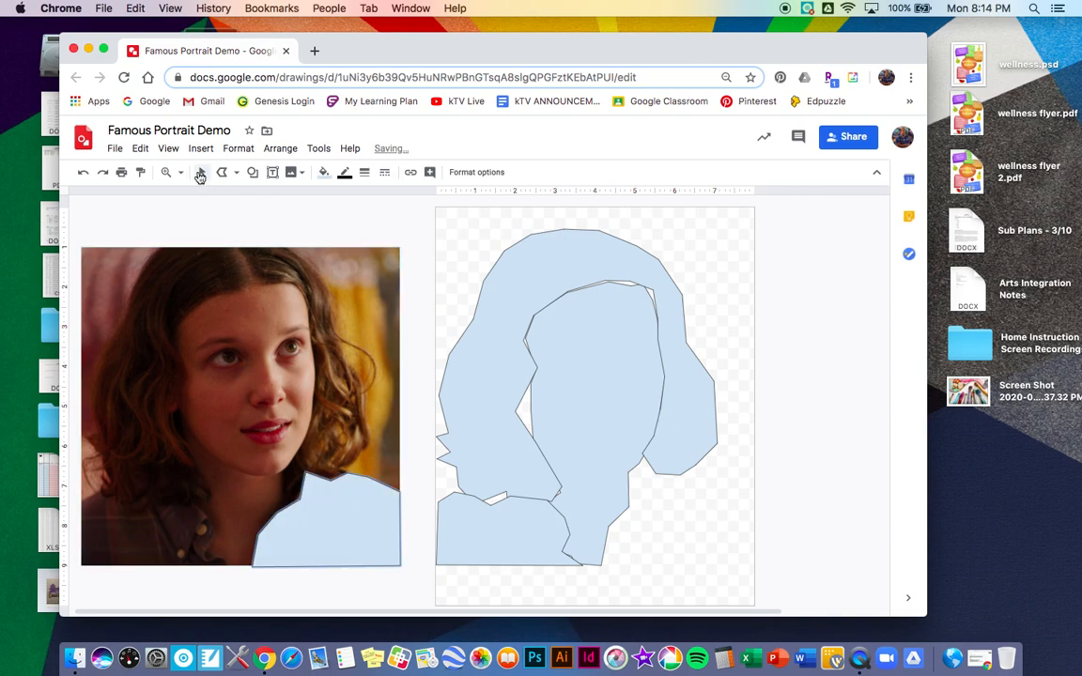
drag(328, 519, 673, 516)
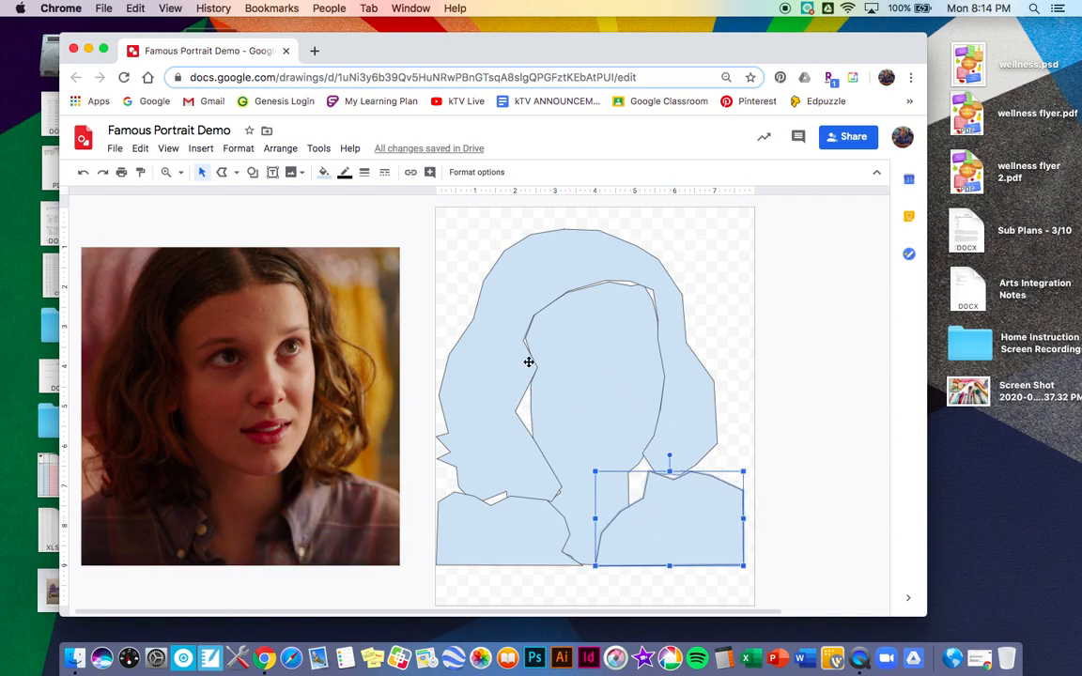
Fill the face and neck shape with solid dark orange and make its outline transparent.
click(596, 362)
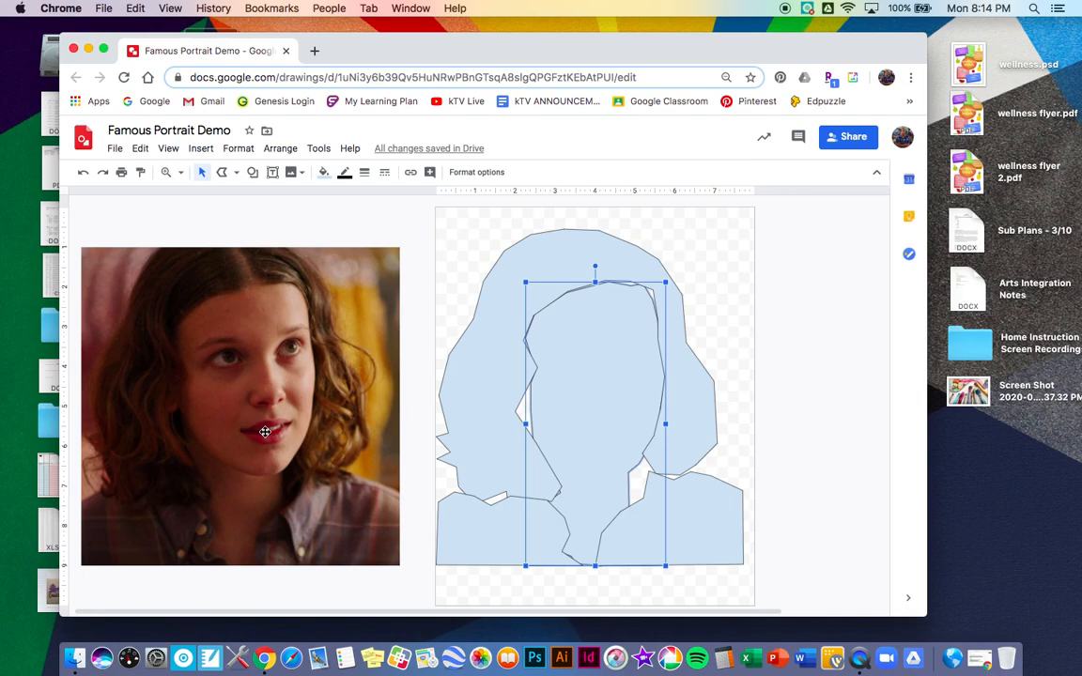
click(323, 174)
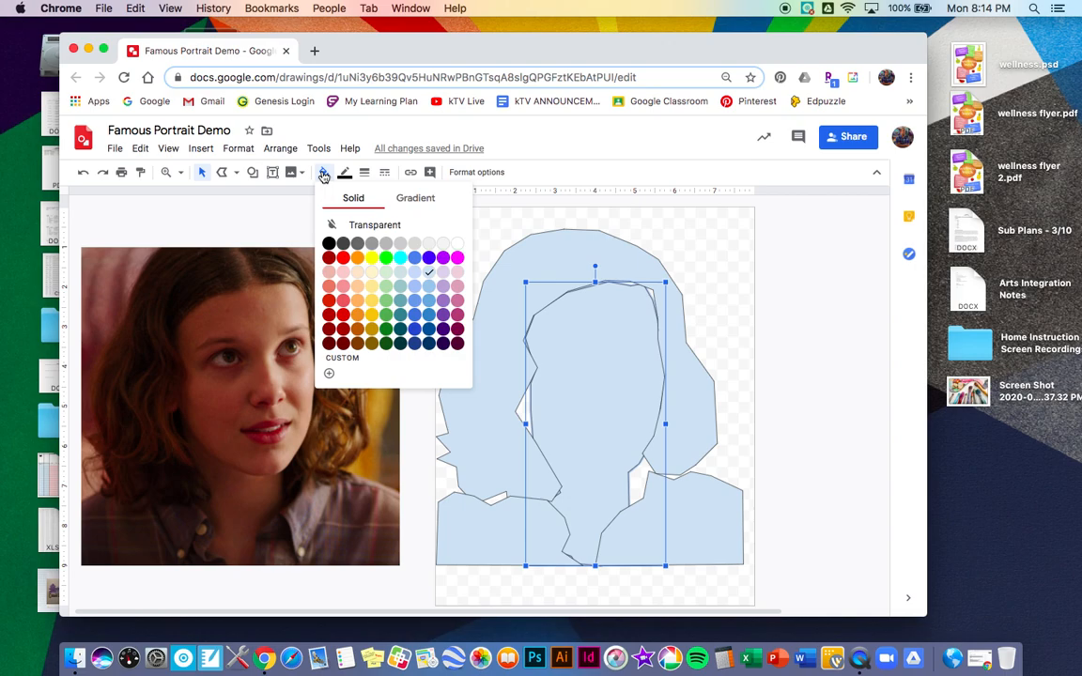
click(358, 315)
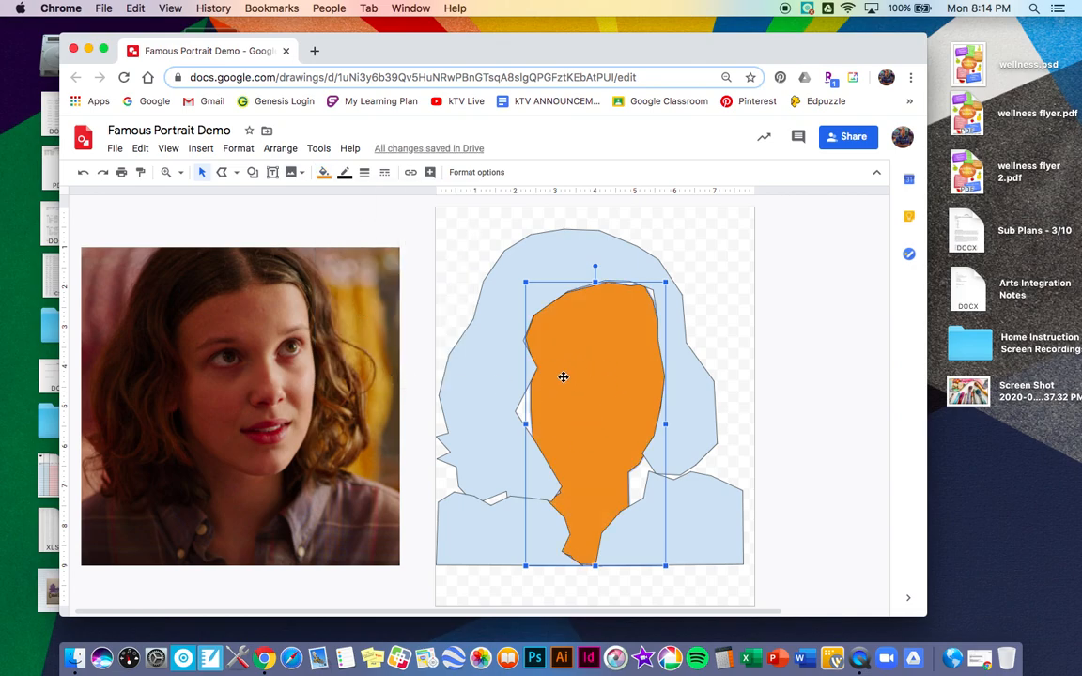
click(347, 175)
click(405, 206)
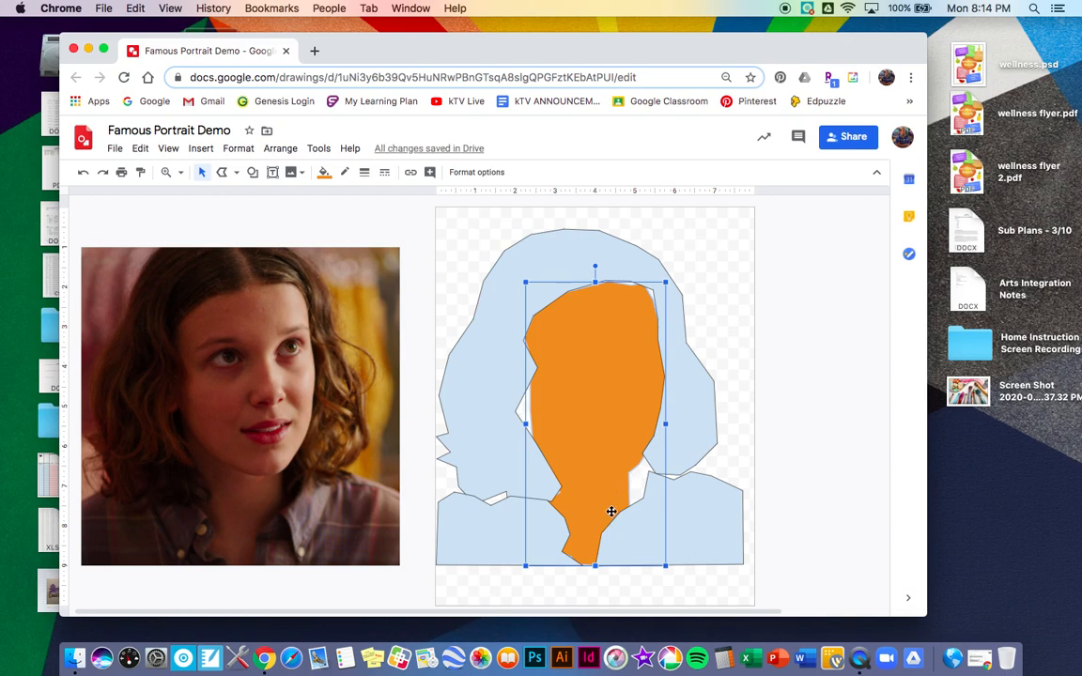
Fill the hair shape with dark magenta, and replace that fill with the darkest shade of red.
click(474, 331)
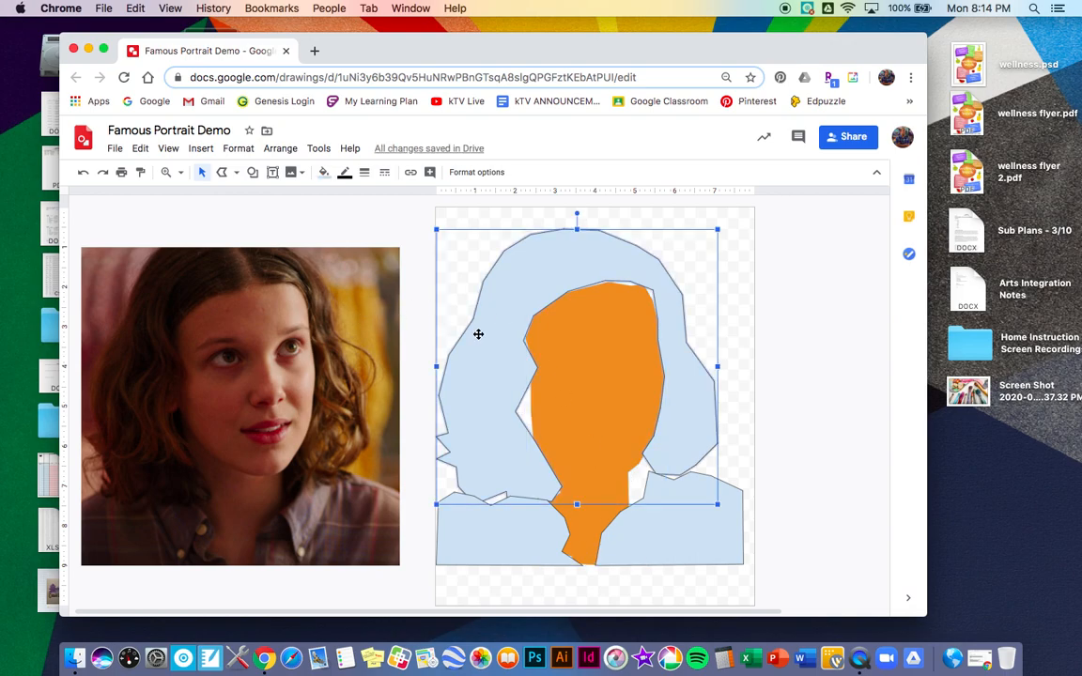
click(324, 175)
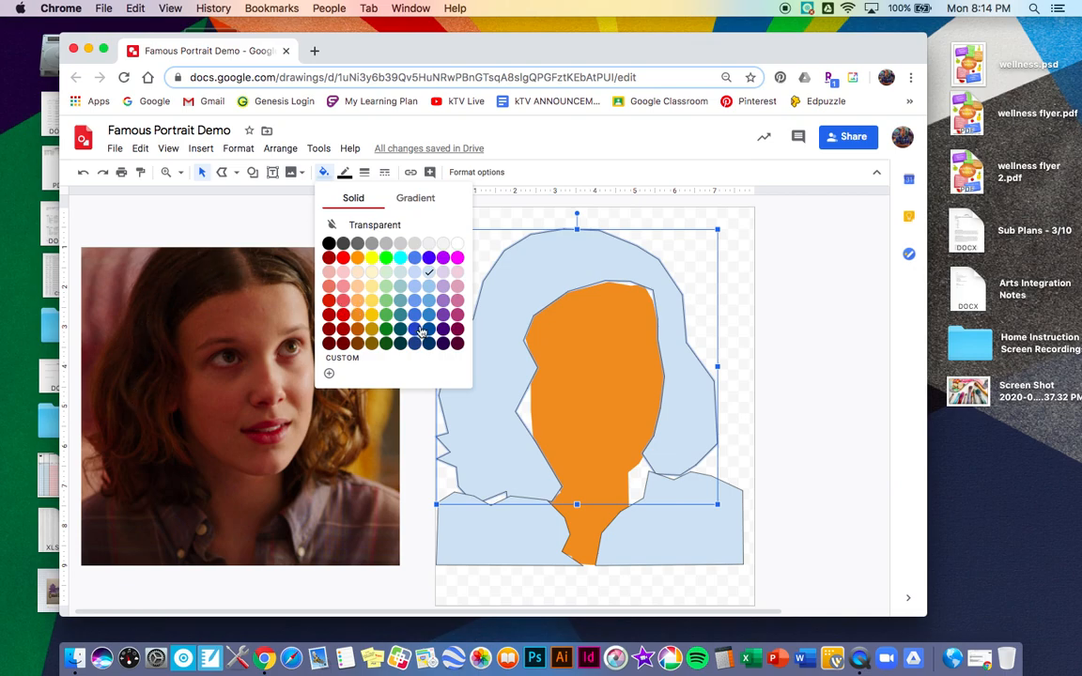
click(458, 344)
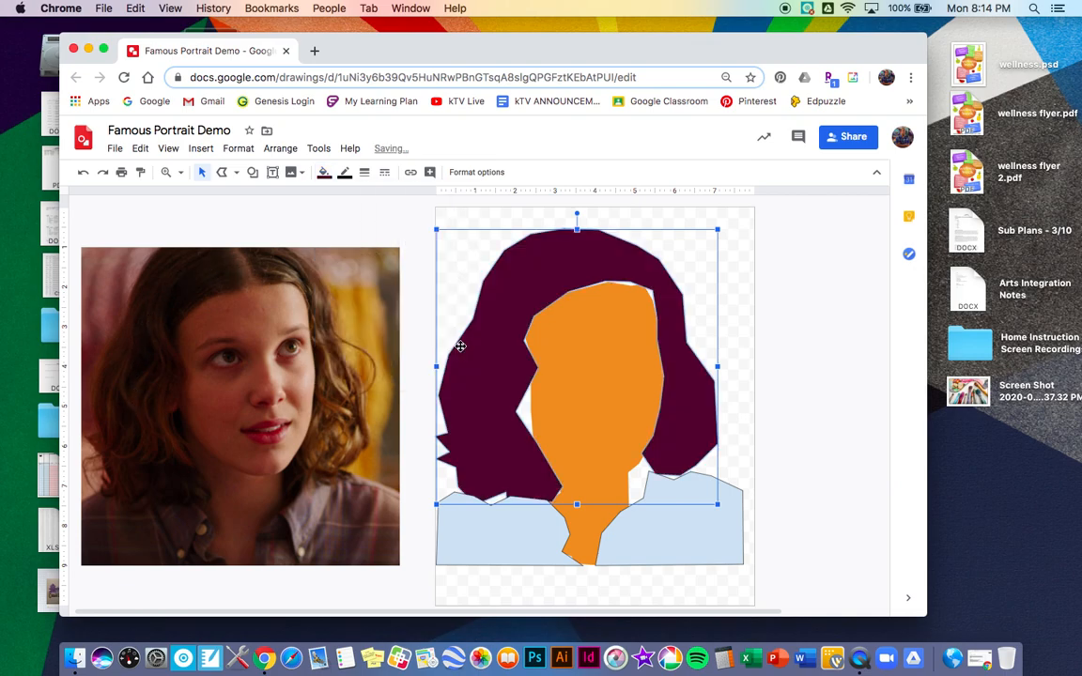
click(324, 173)
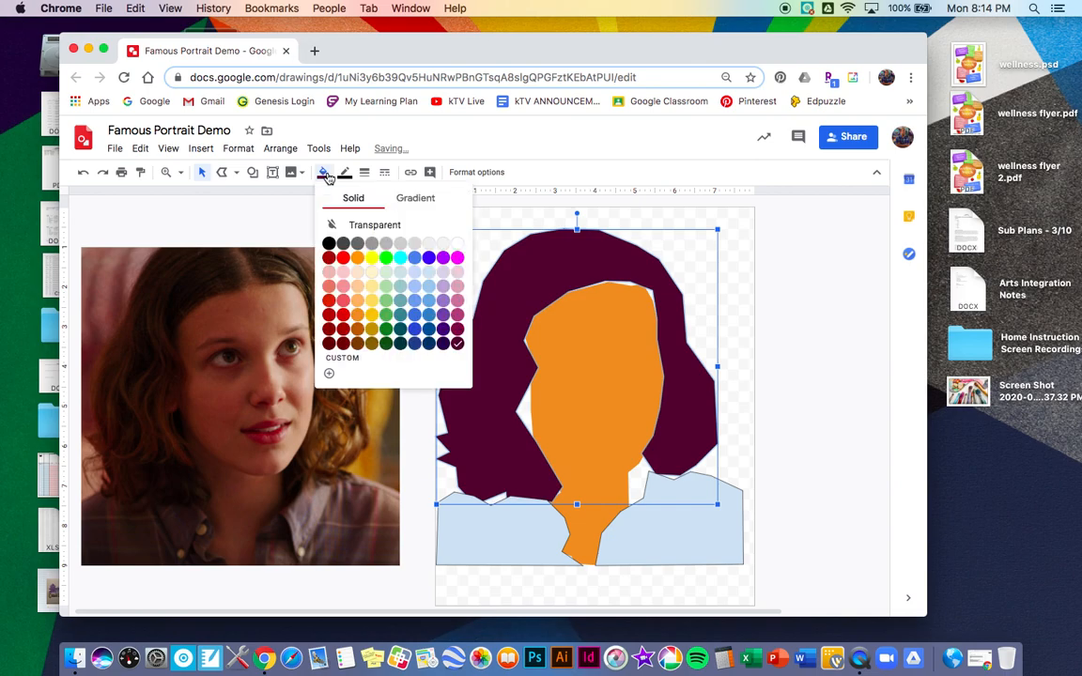
click(332, 345)
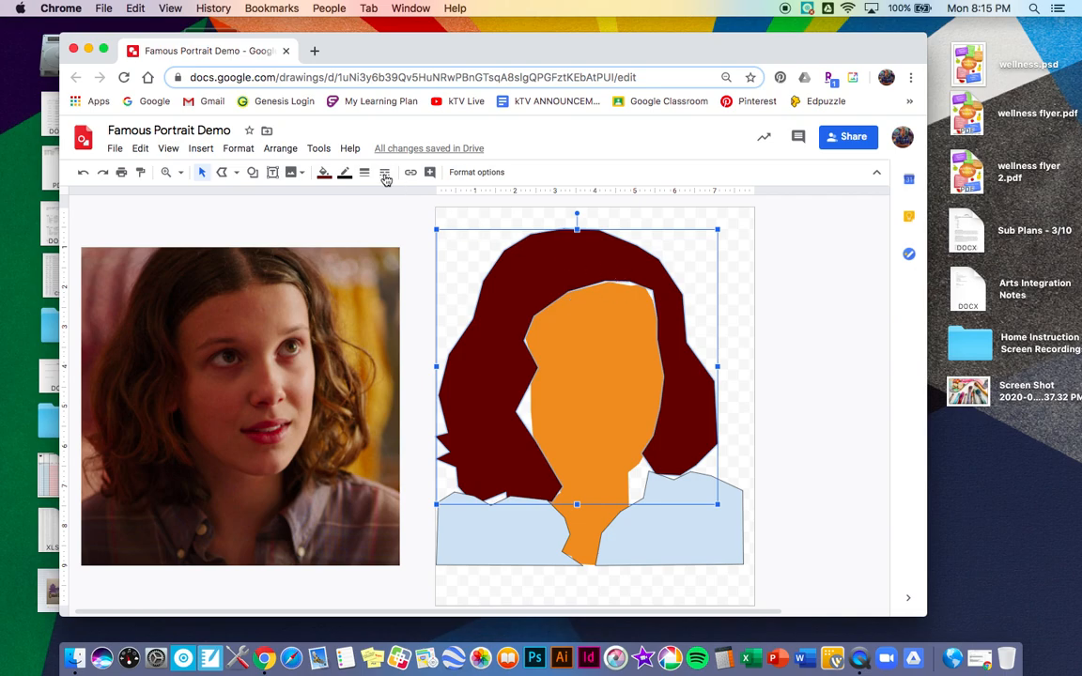
Make the hair shape's outline transparent and deselect the shape to view it without a border.
click(345, 174)
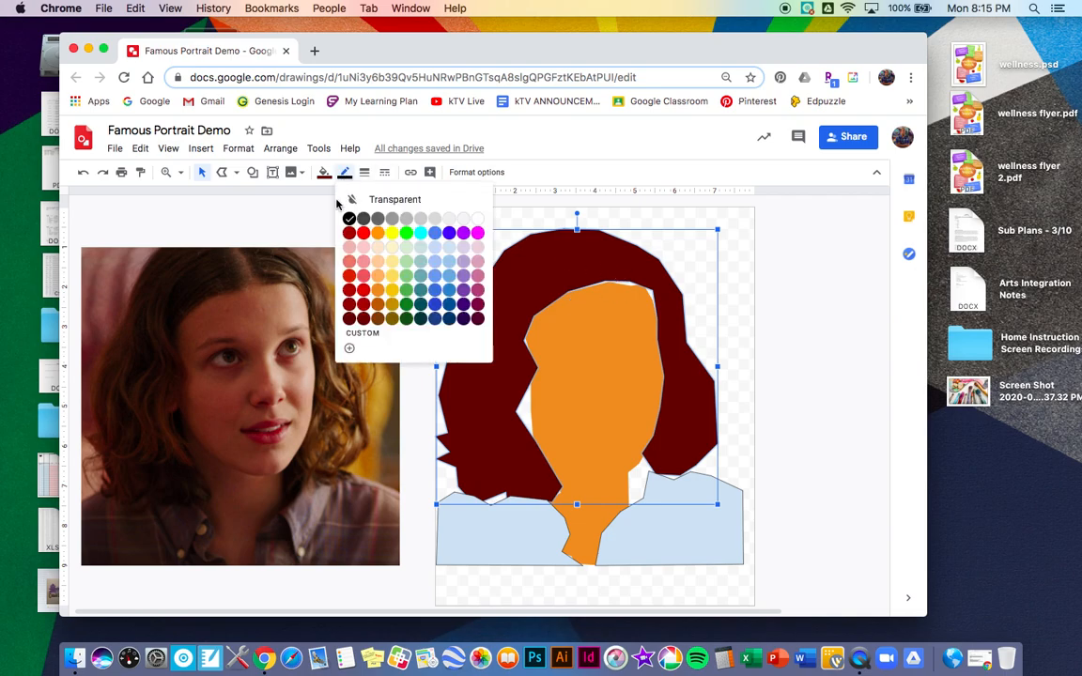
click(292, 199)
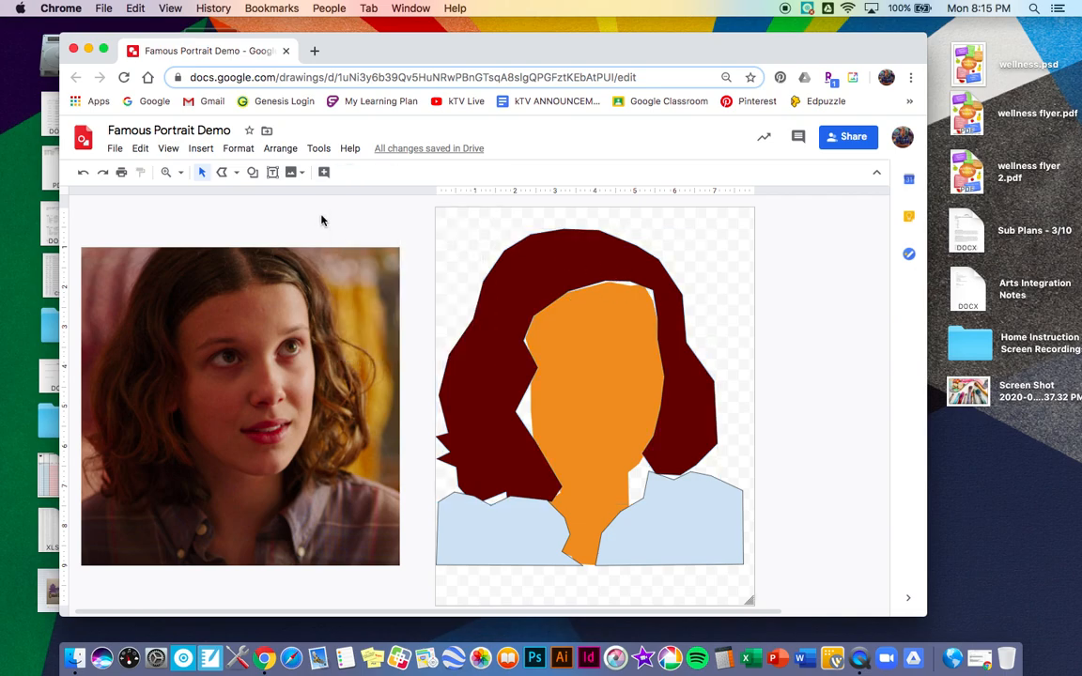
click(223, 173)
click(202, 173)
click(514, 243)
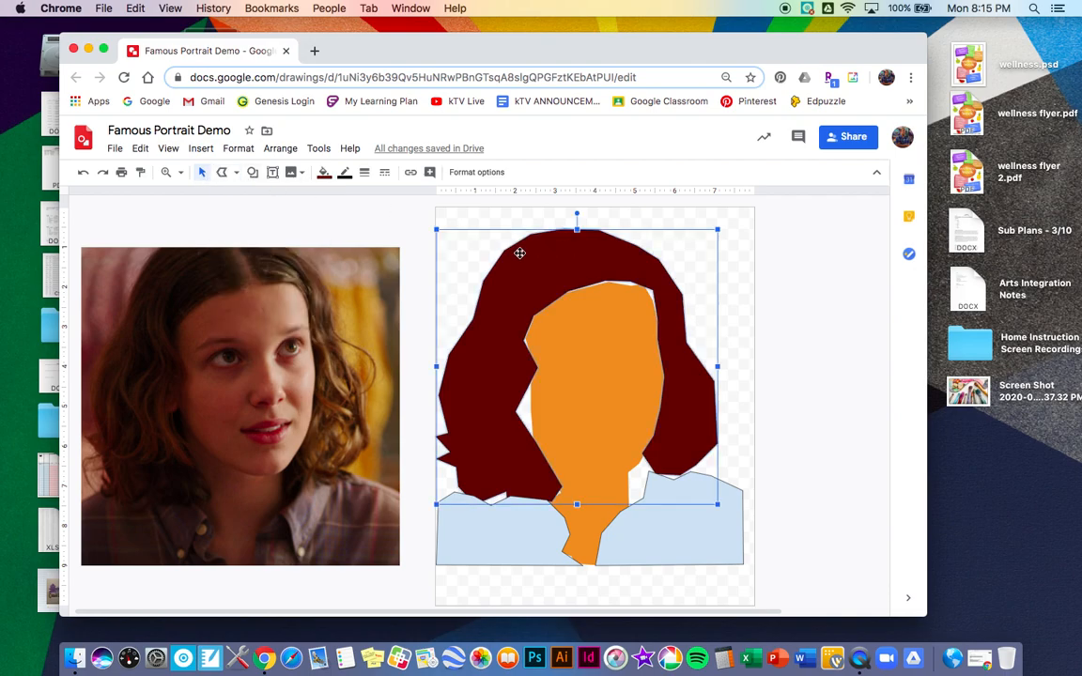
click(346, 179)
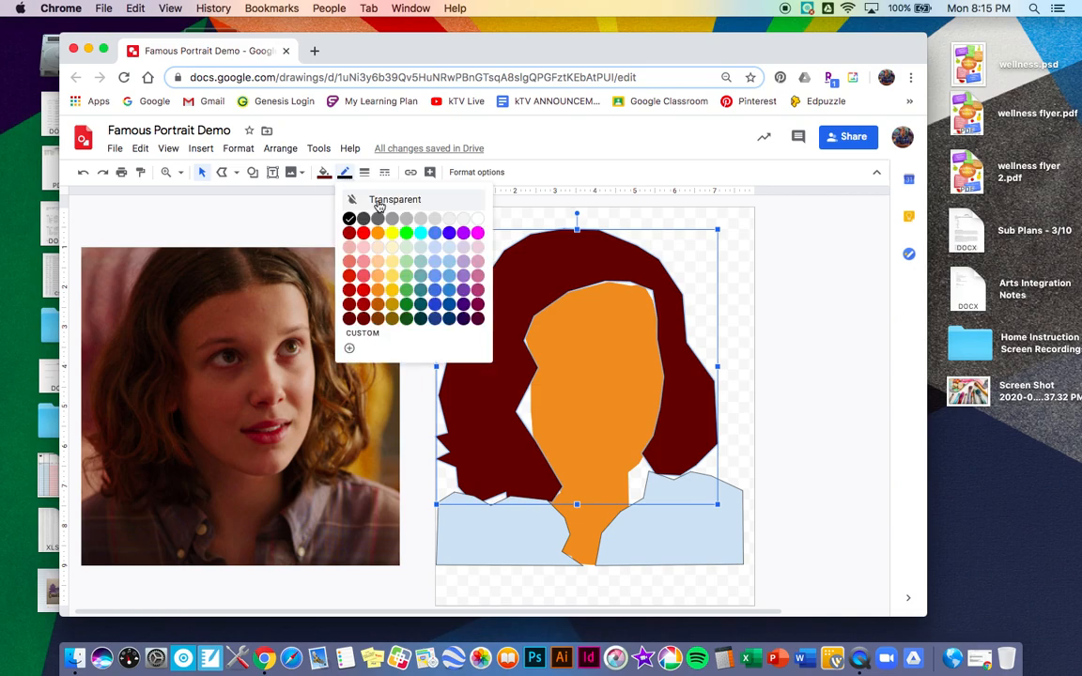
click(376, 203)
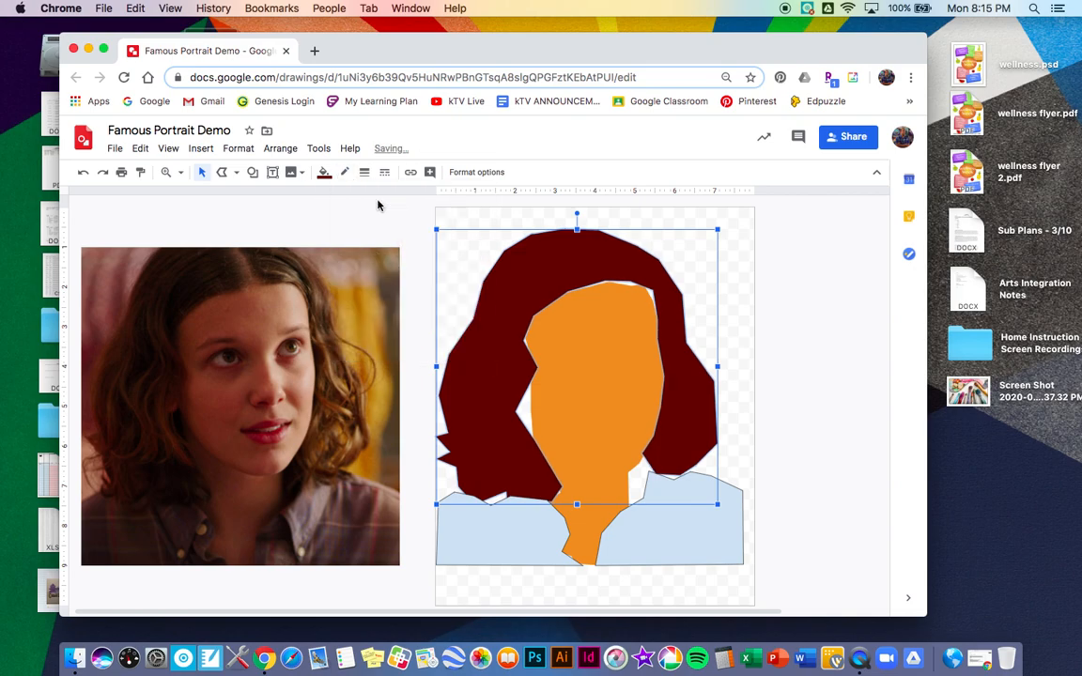
click(410, 250)
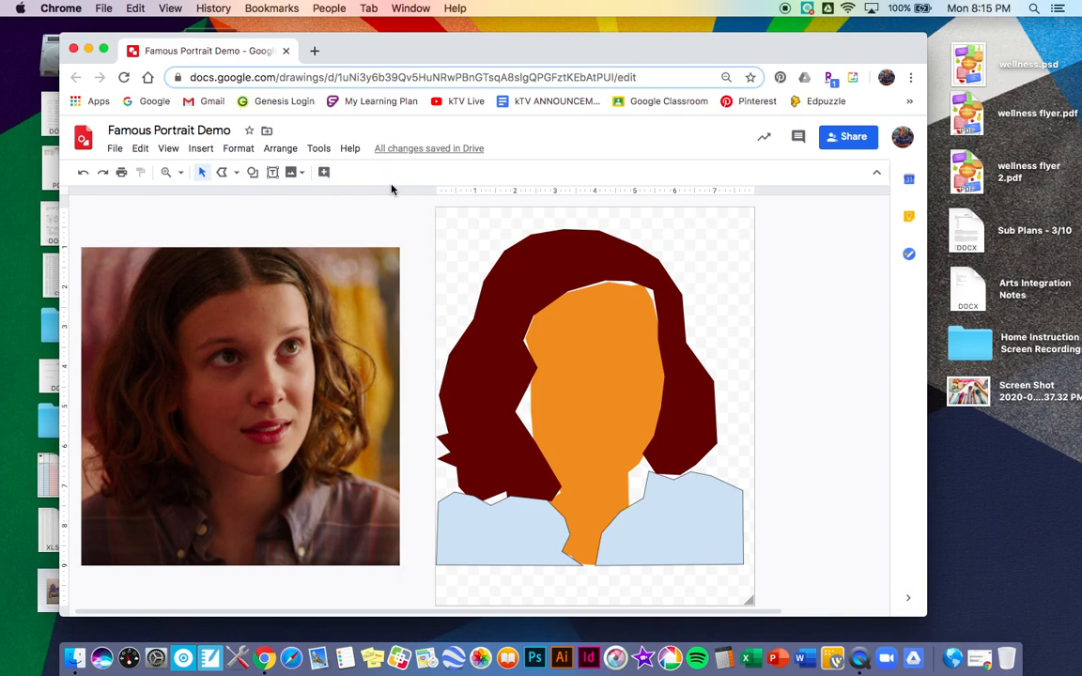
click(545, 260)
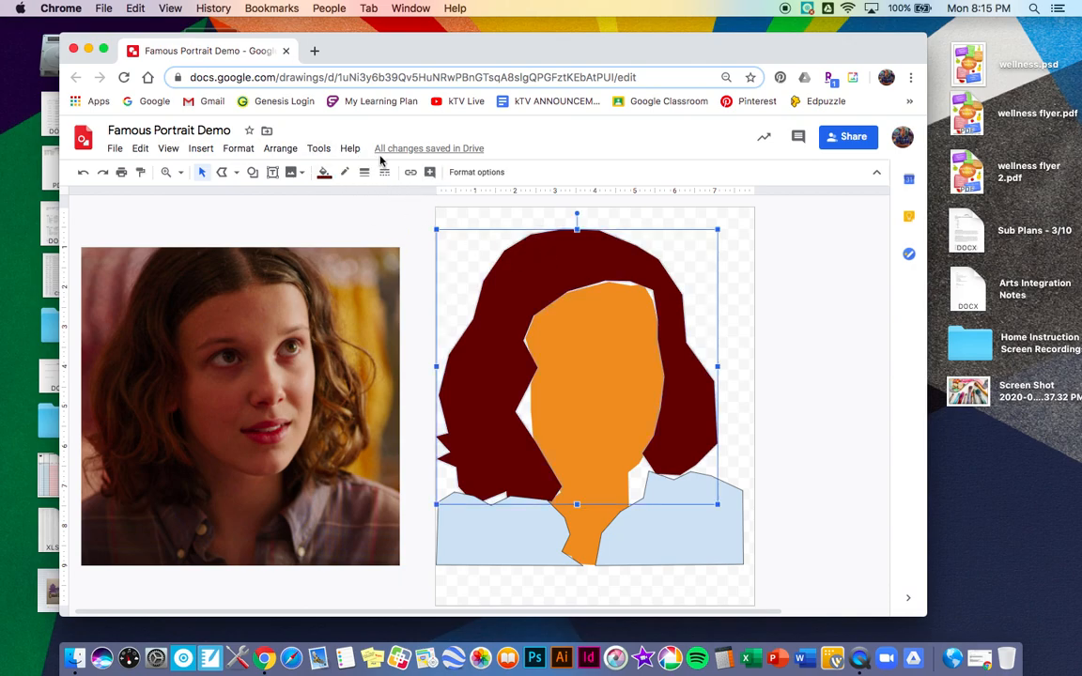
click(396, 202)
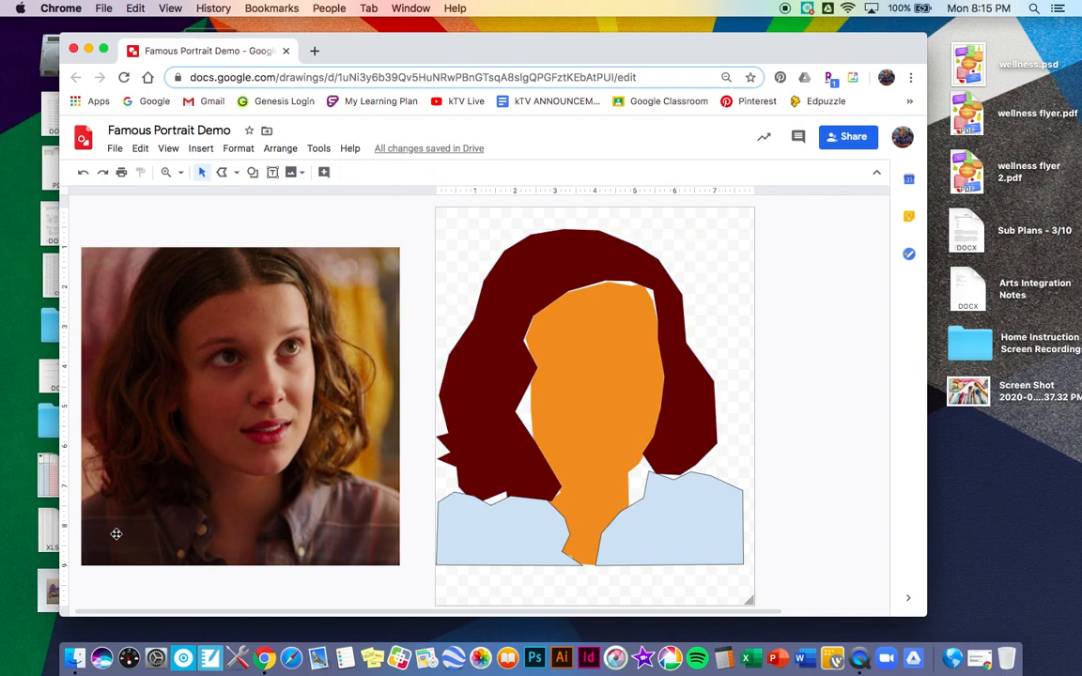
Fill the canvas's left shirt half with a medium magenta, and darken the fill to a deep magenta.
click(522, 530)
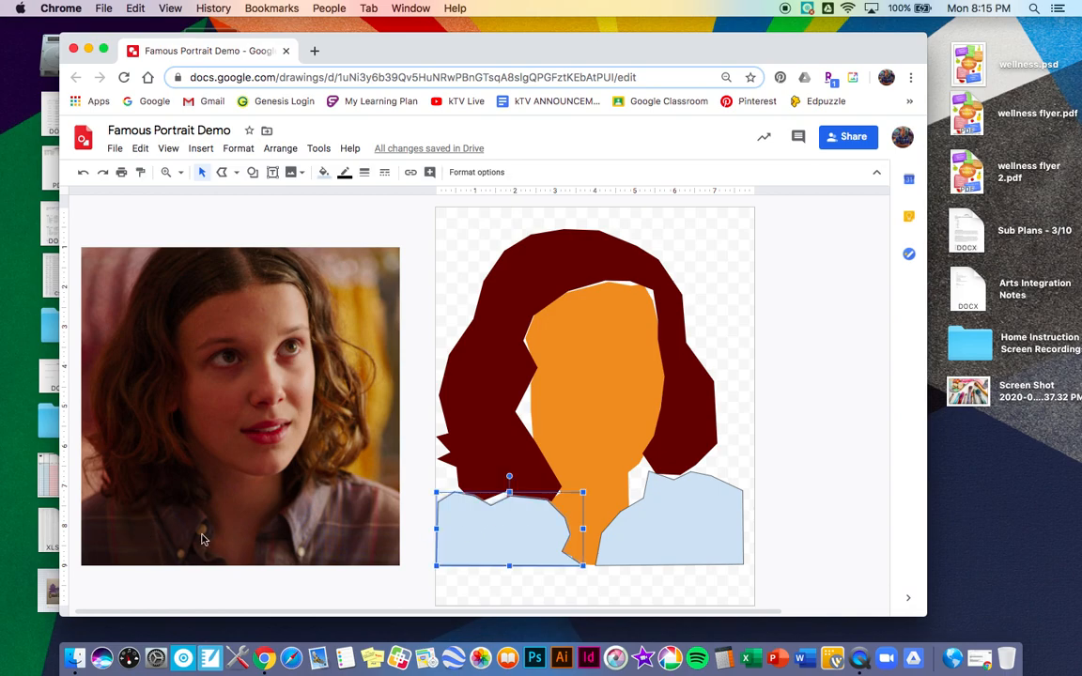
click(323, 172)
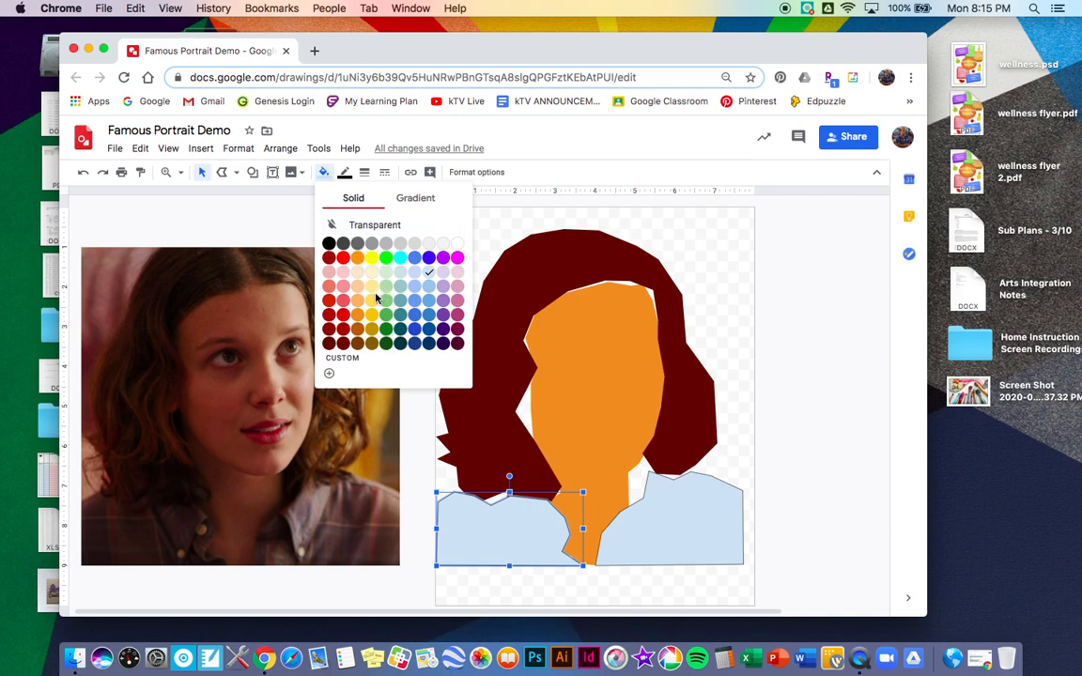
click(459, 318)
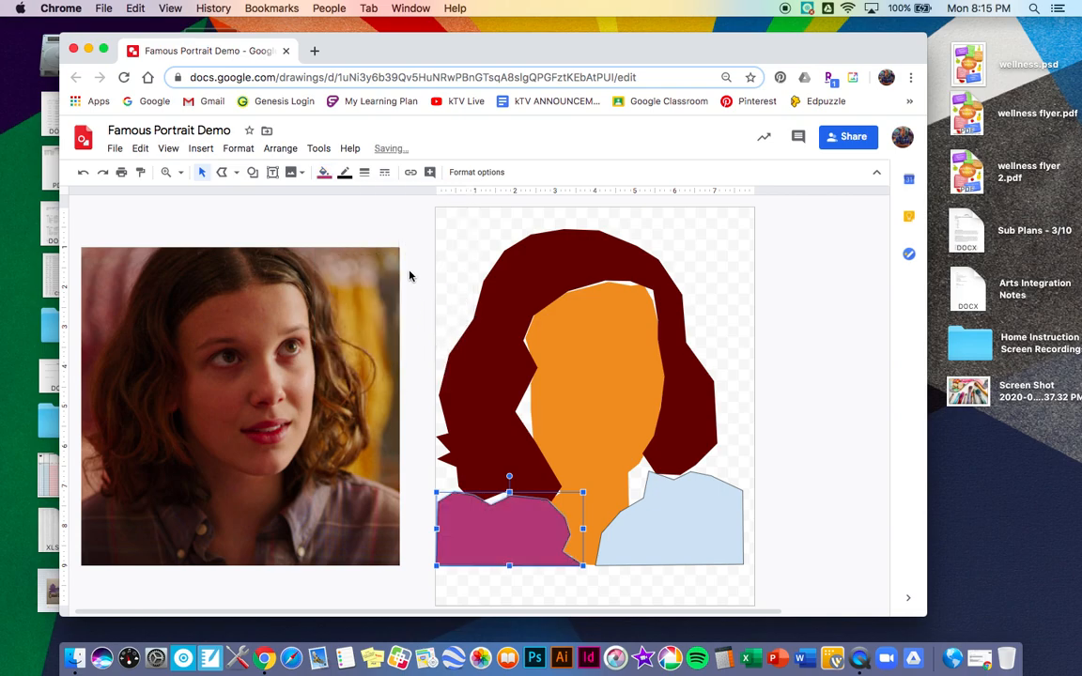
click(323, 173)
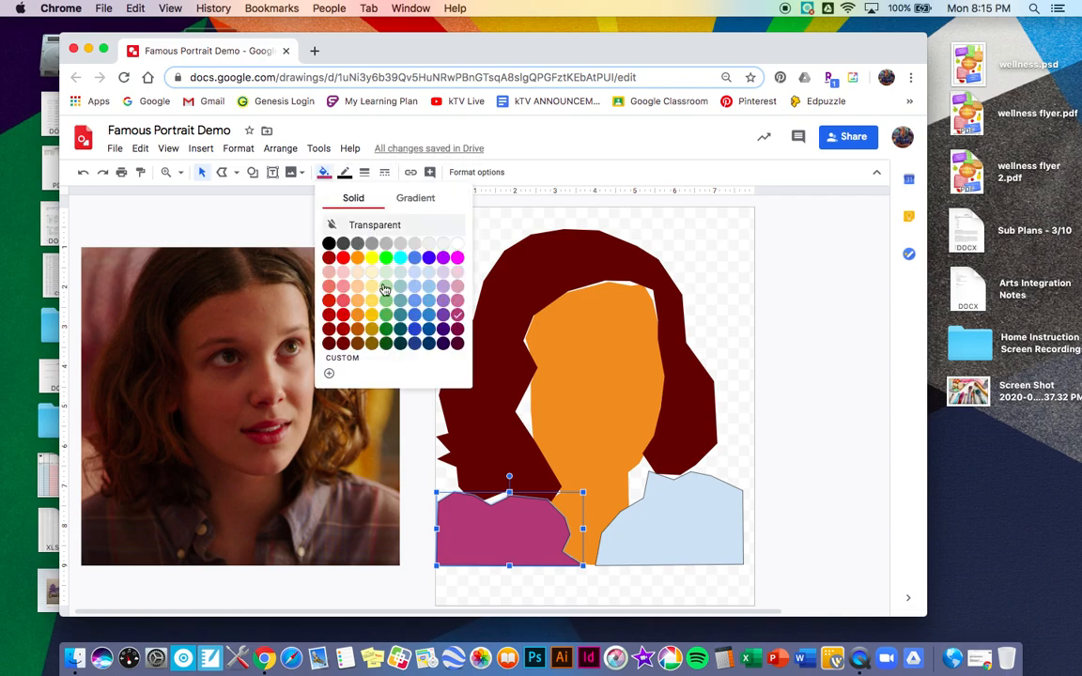
click(457, 333)
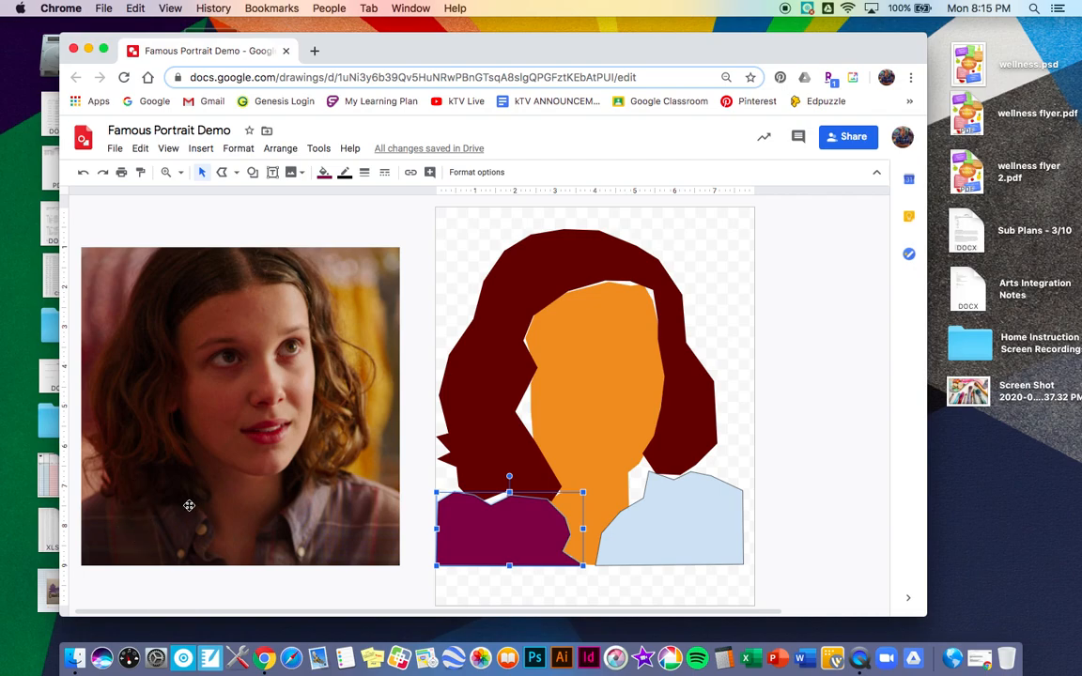
Fill the right shirt half with the same deep magenta as the left half and deselect it.
click(667, 519)
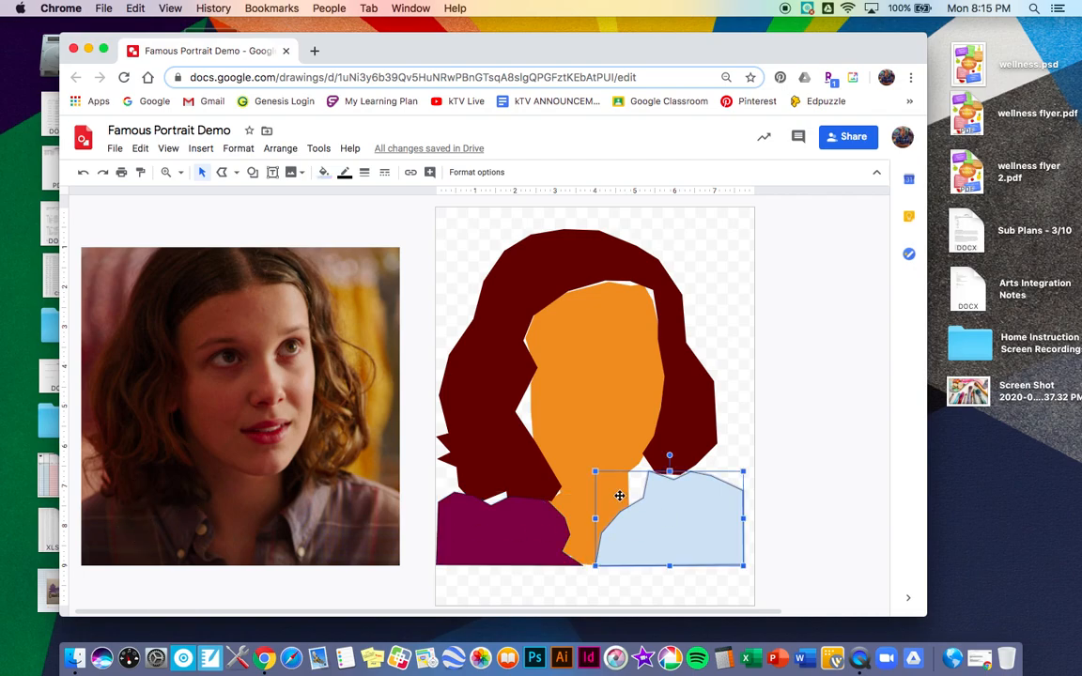
click(324, 171)
click(456, 329)
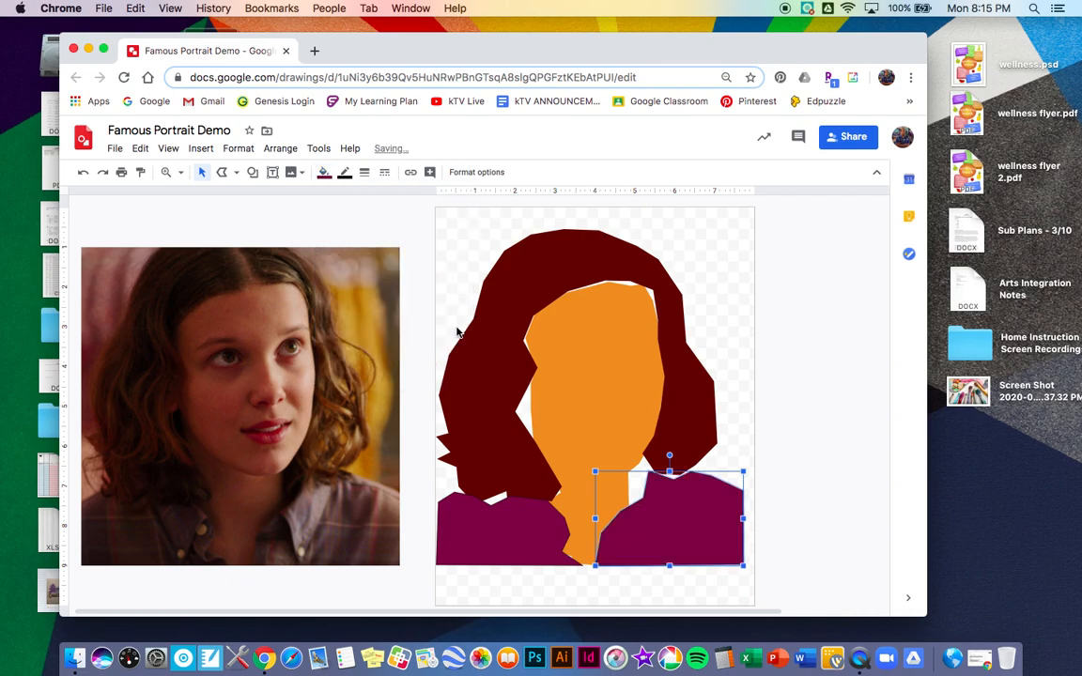
click(749, 377)
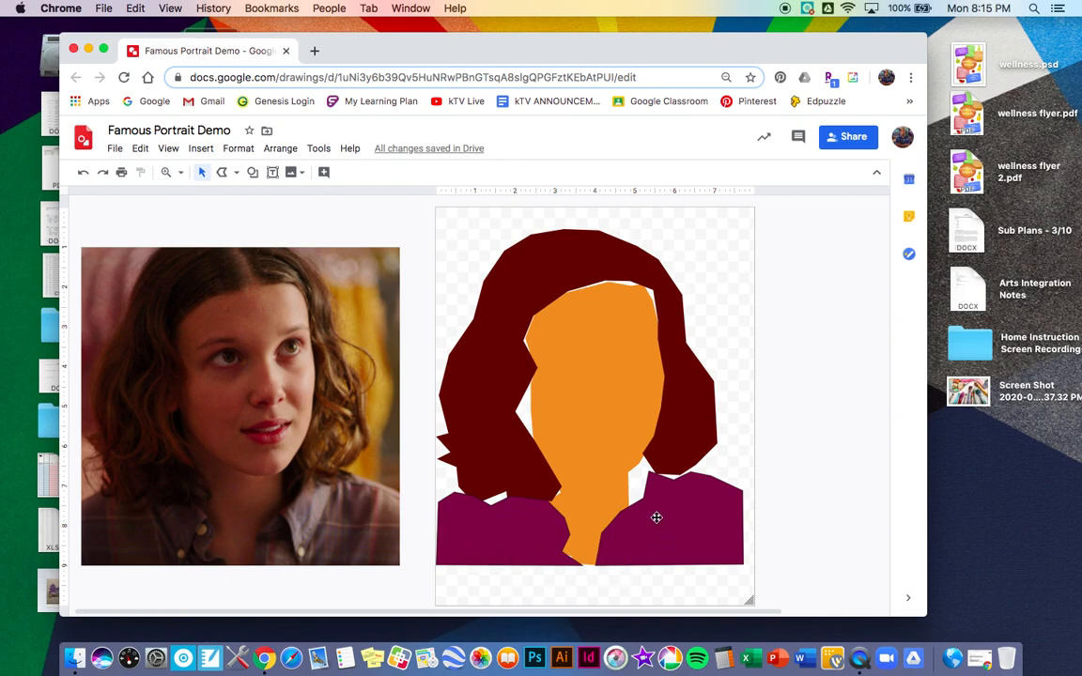
Select both shirt halves together and lighten their fill to the next lighter shade of magenta.
click(512, 537)
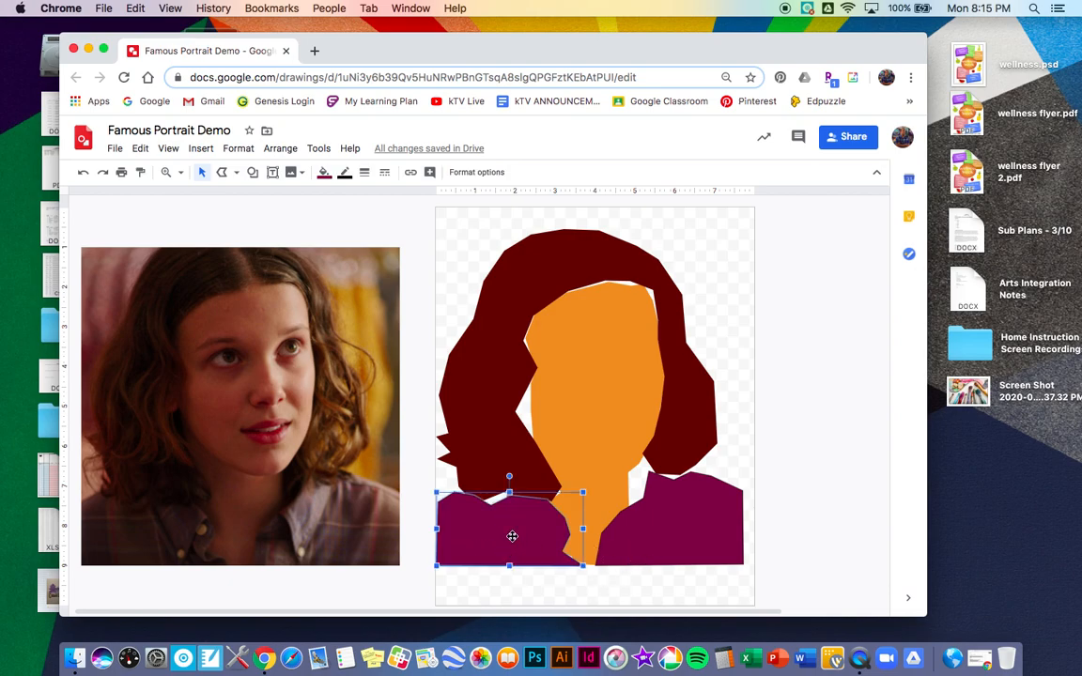
shift+click(655, 520)
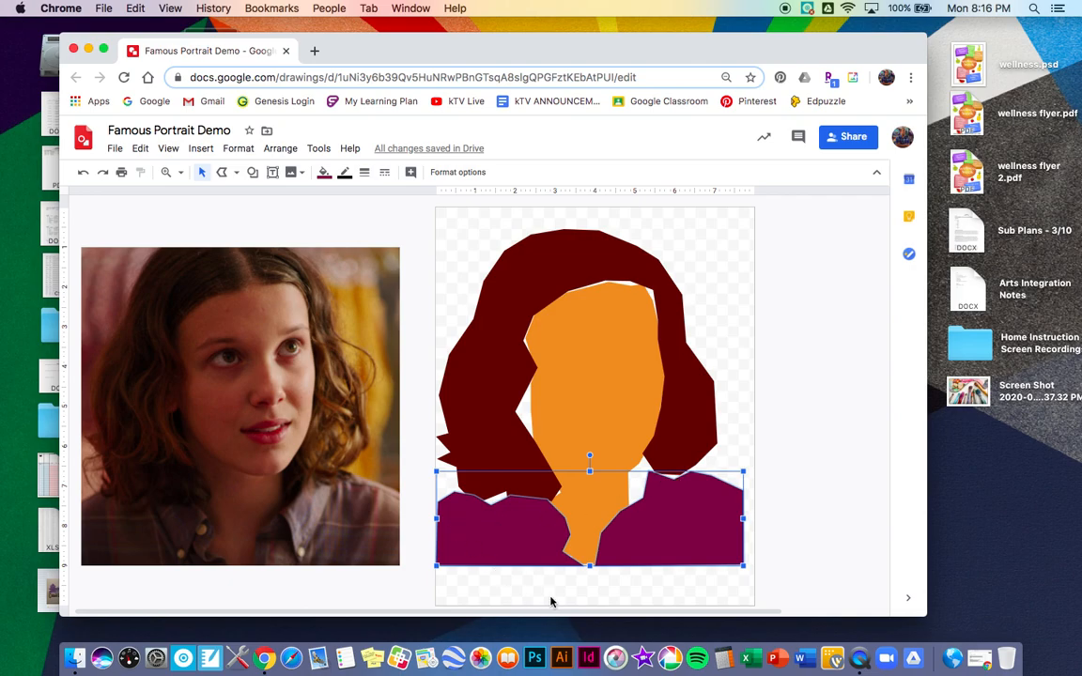
click(325, 174)
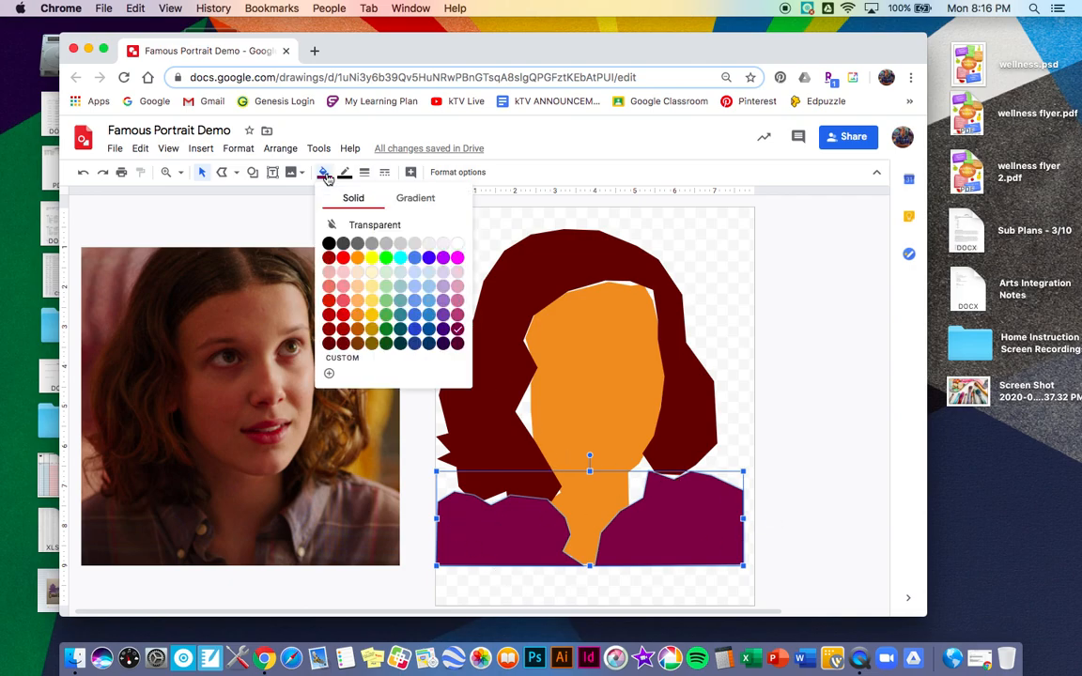
click(457, 317)
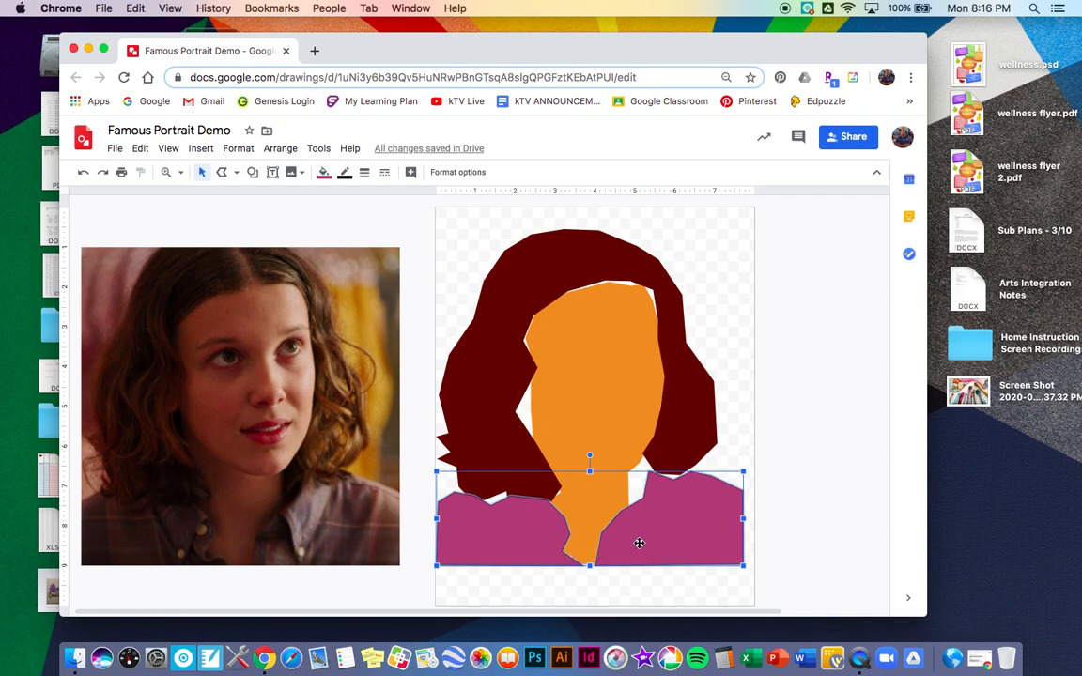
Make the outlines of both shirt halves transparent and deselect them.
click(345, 173)
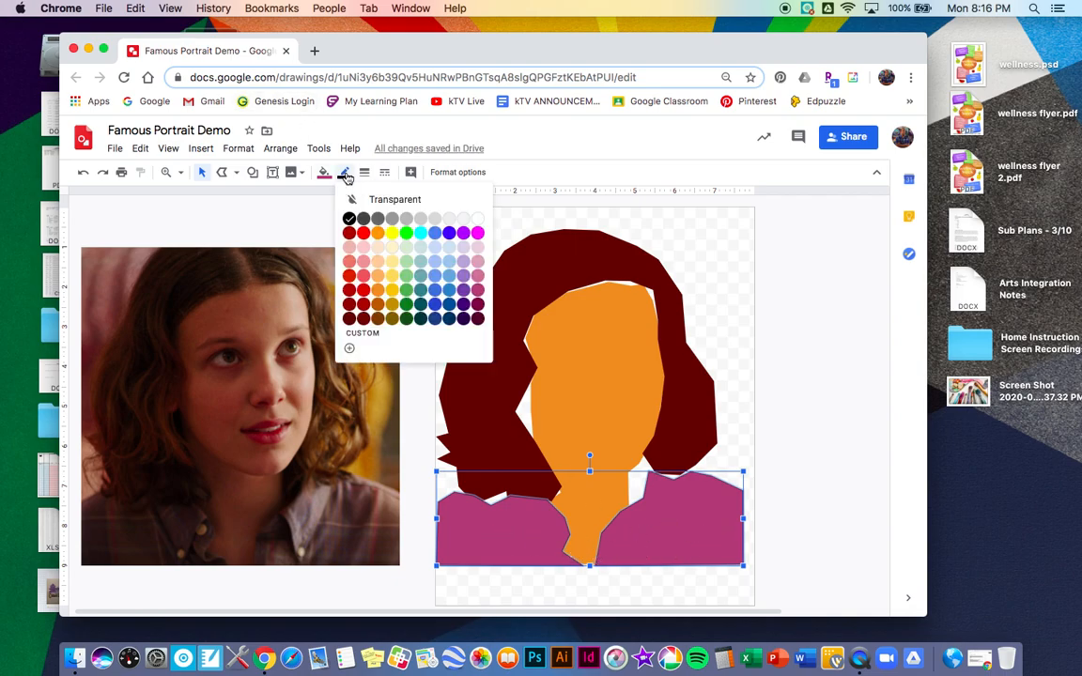
click(392, 201)
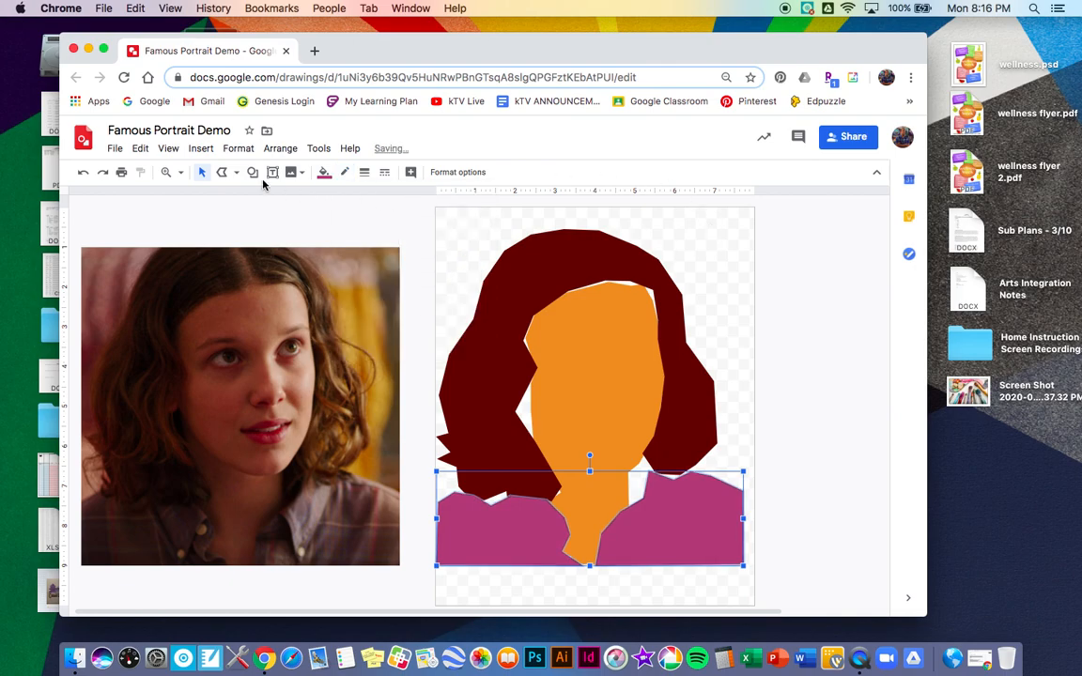
click(362, 213)
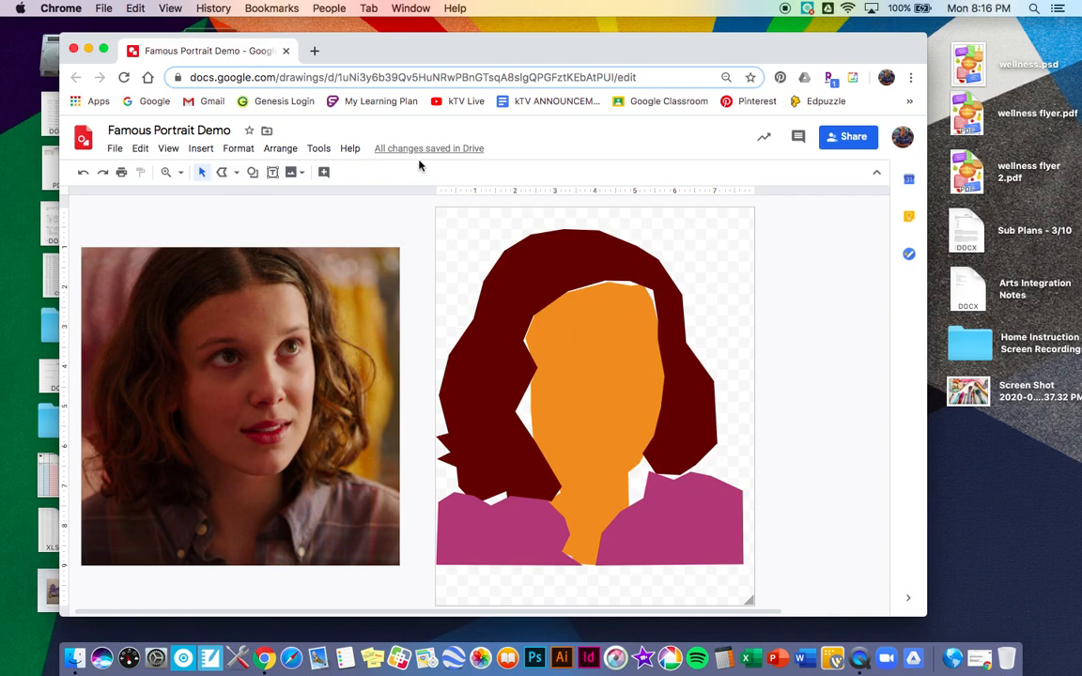
Select all the portrait shapes and shift them slightly right so the shirt meets the canvas's right edge, and deselect them.
mouse_move(422, 218)
mouse_down()
mouse_move(691, 505)
mouse_move(697, 528)
mouse_up()
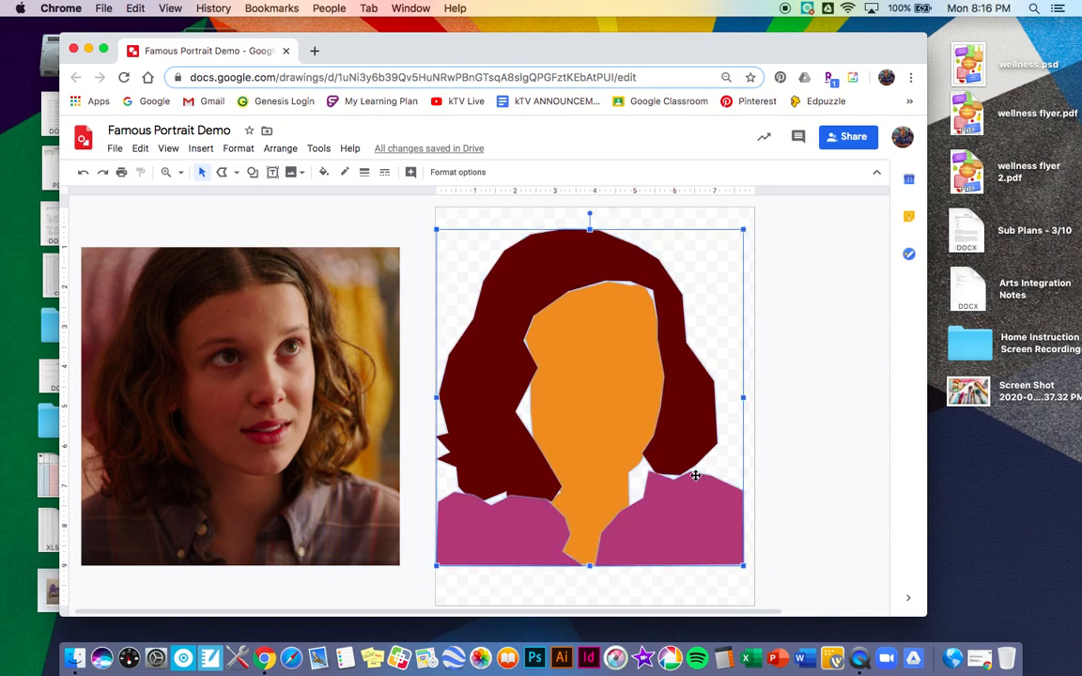
drag(601, 396, 612, 397)
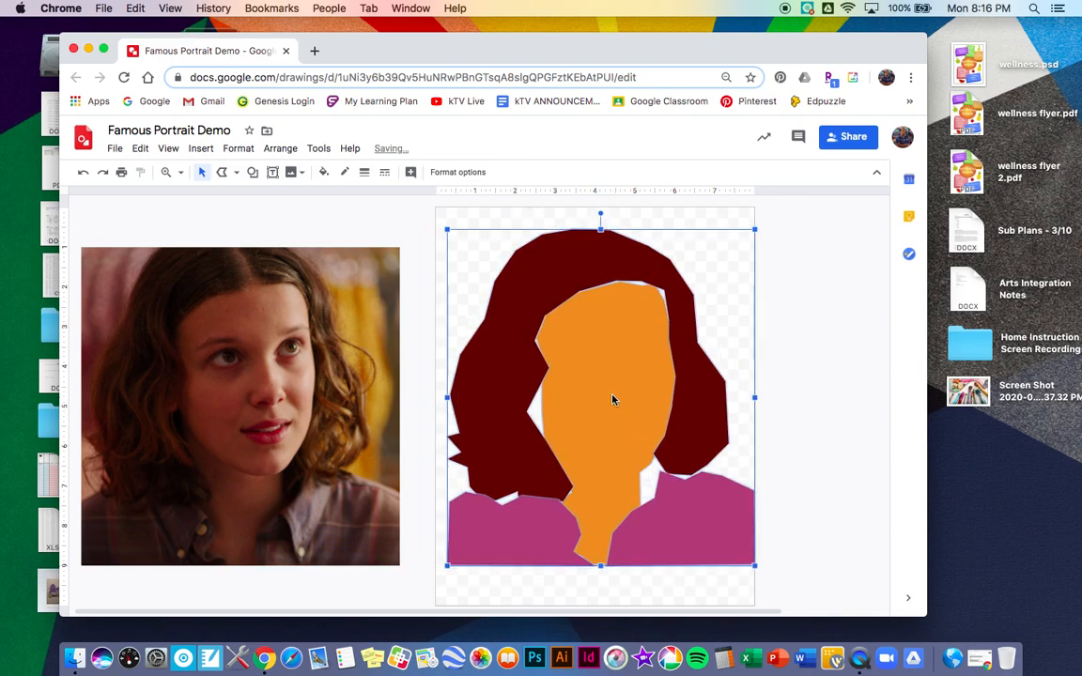
click(830, 335)
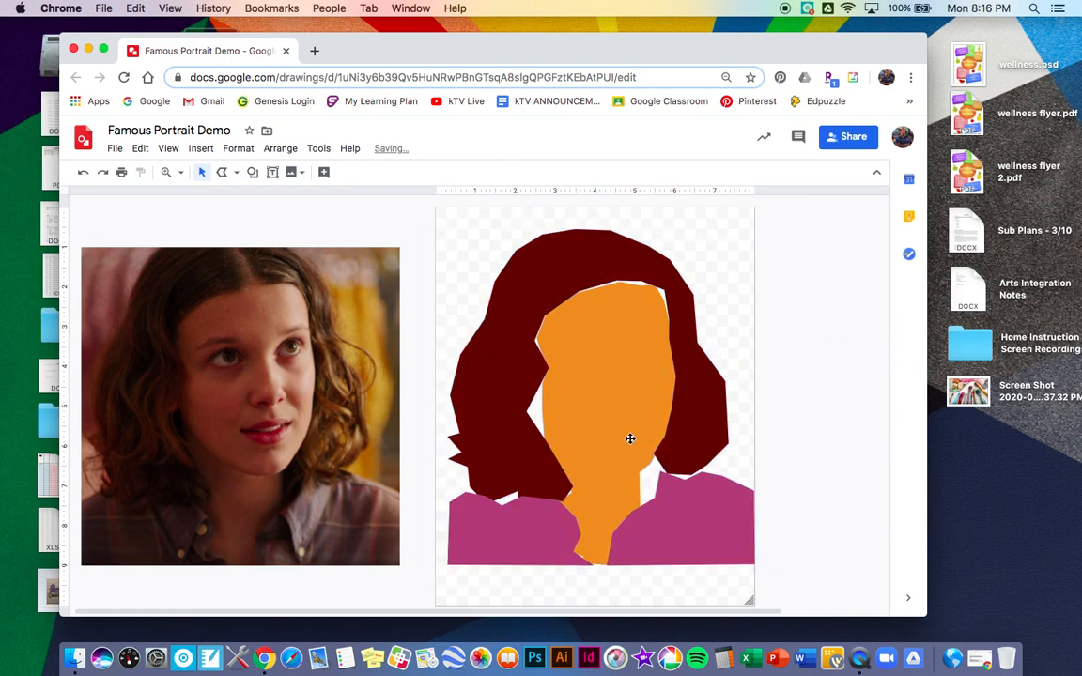